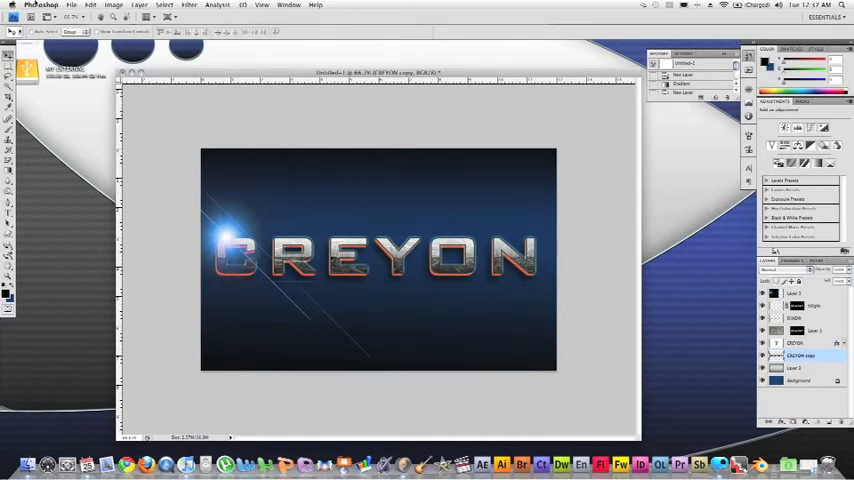
Create a new document 1920 by 1200 pixels at 300 resolution via File > New.
left_click(71, 5)
left_click(76, 17)
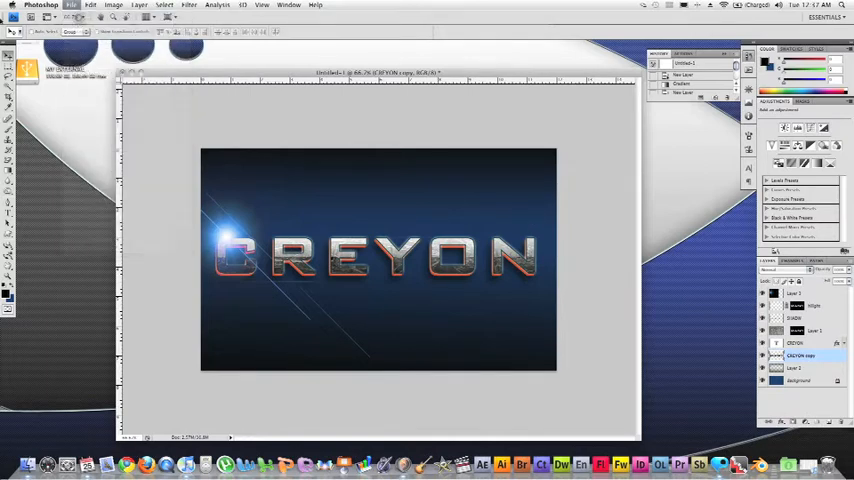
left_click(432, 189)
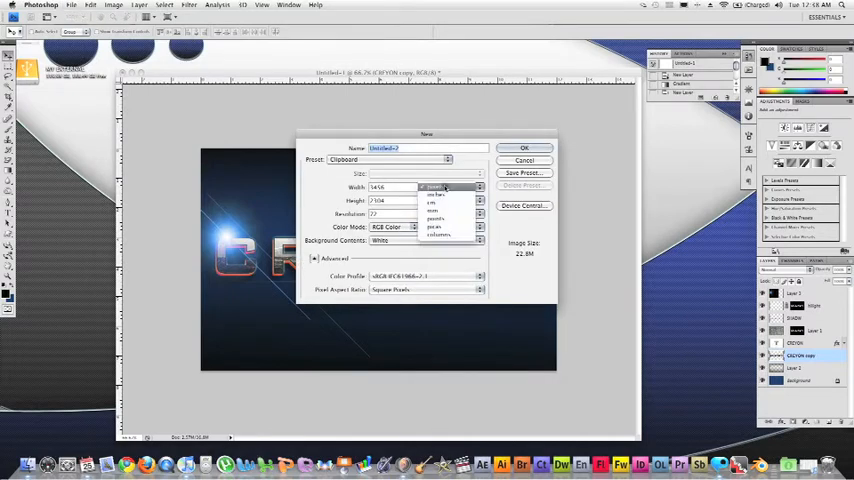
left_click(402, 188)
double_click(397, 188)
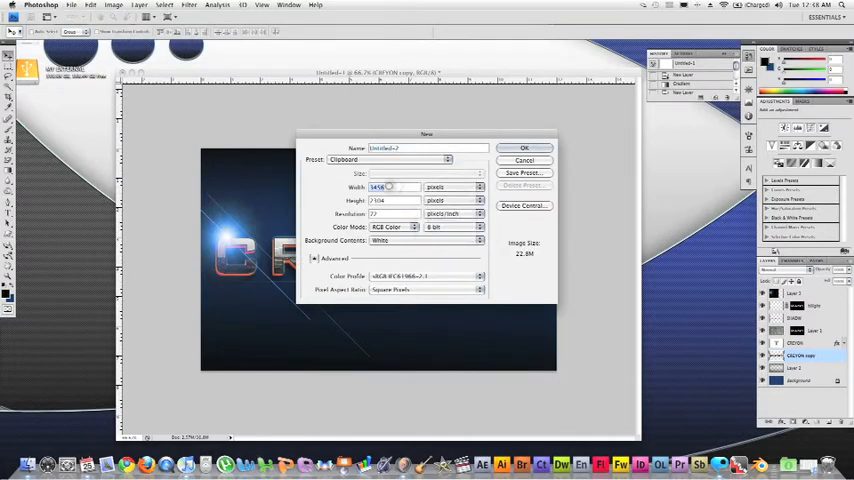
type("1")
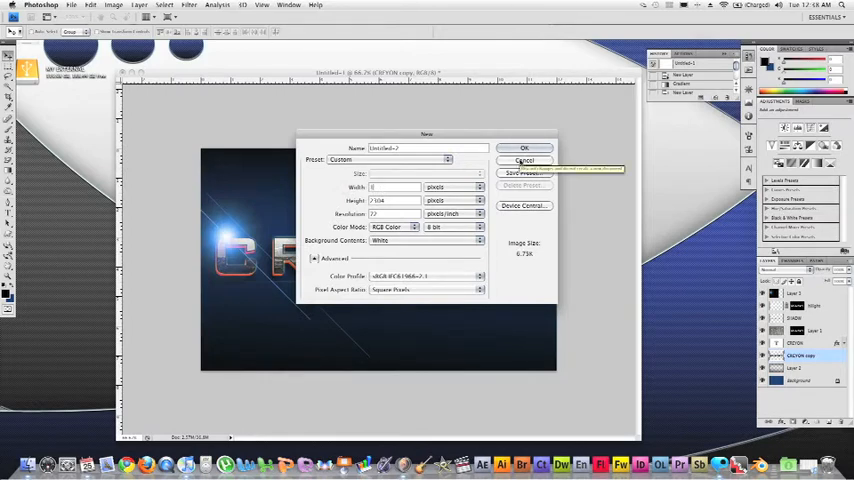
type("9")
type("3")
type("1200")
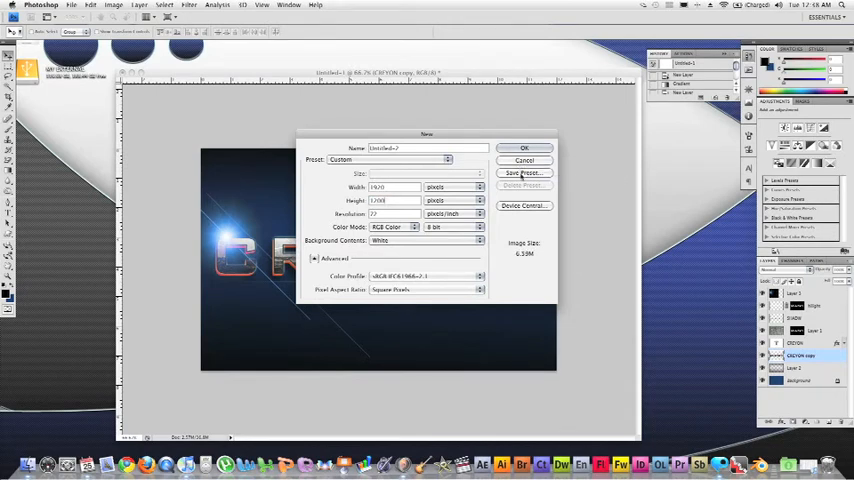
key("Tab")
type("300")
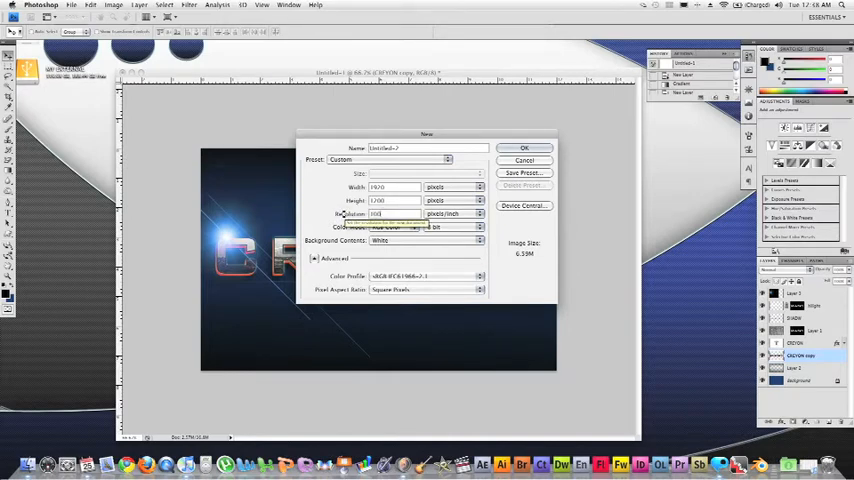
key("Return")
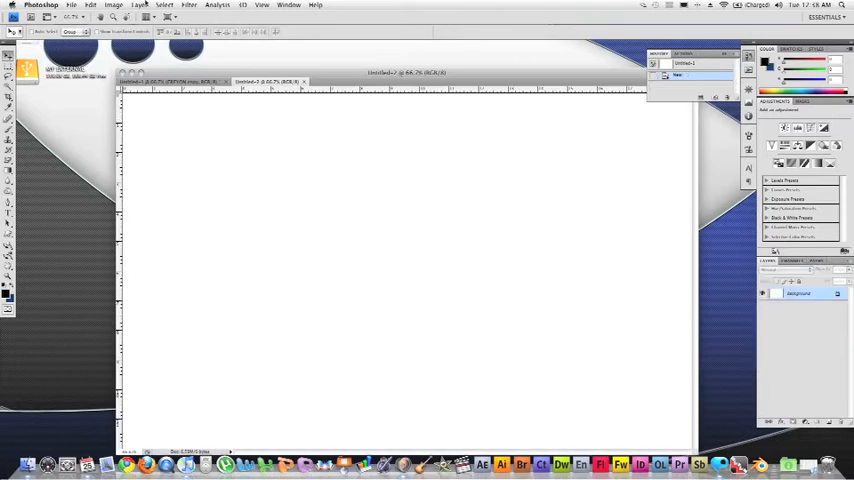
Resize the image to 1224 by 765 pixels through Image Size.
left_click(117, 5)
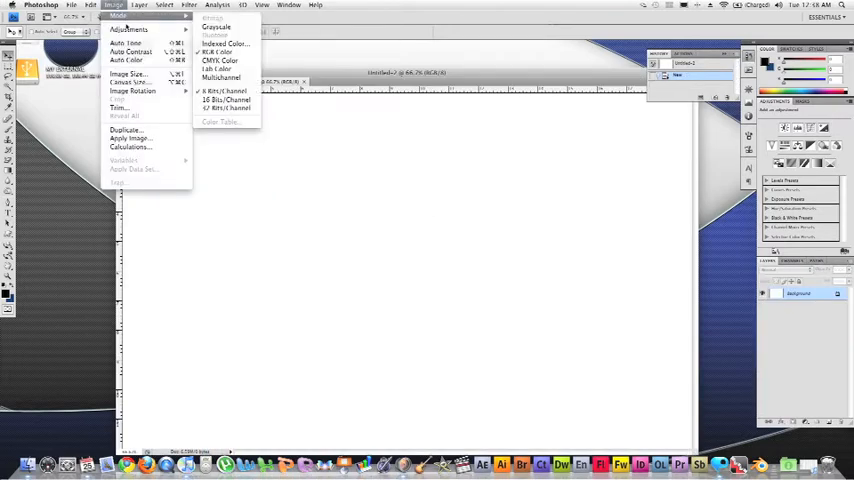
left_click(137, 75)
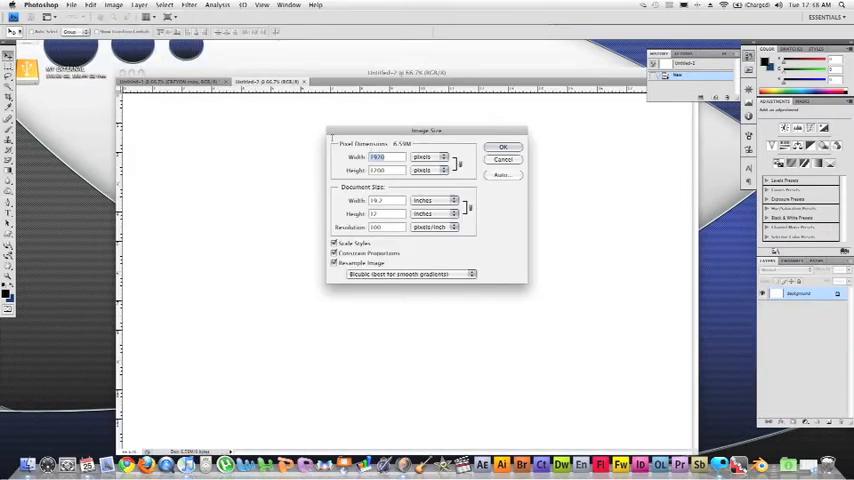
type("1224")
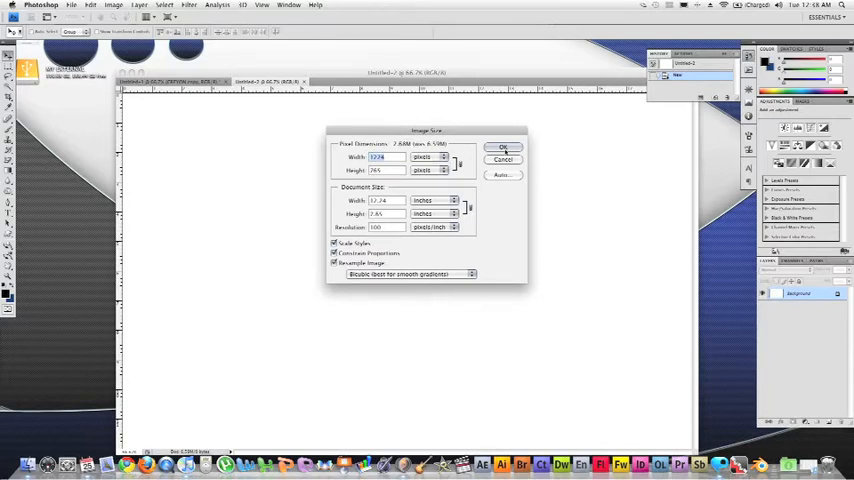
left_click(503, 147)
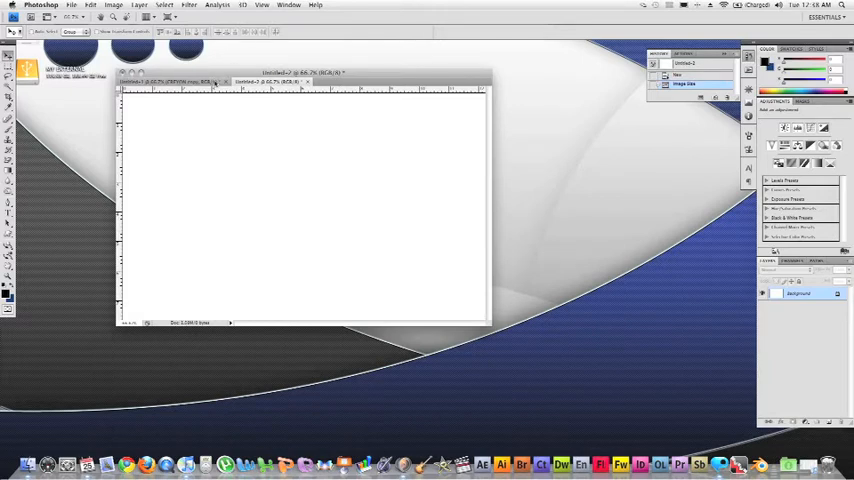
Enlarge the new document's window, glancing at the CREYON reference artwork, and ready the Type tool.
left_click(214, 82)
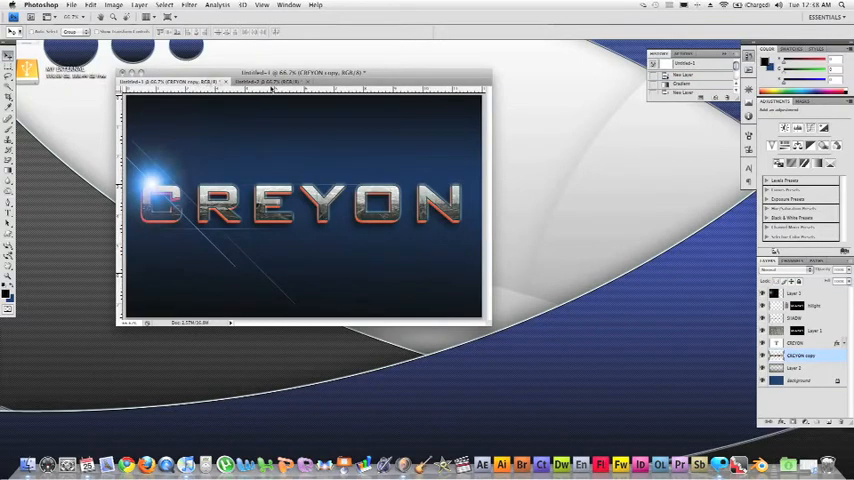
left_click(262, 82)
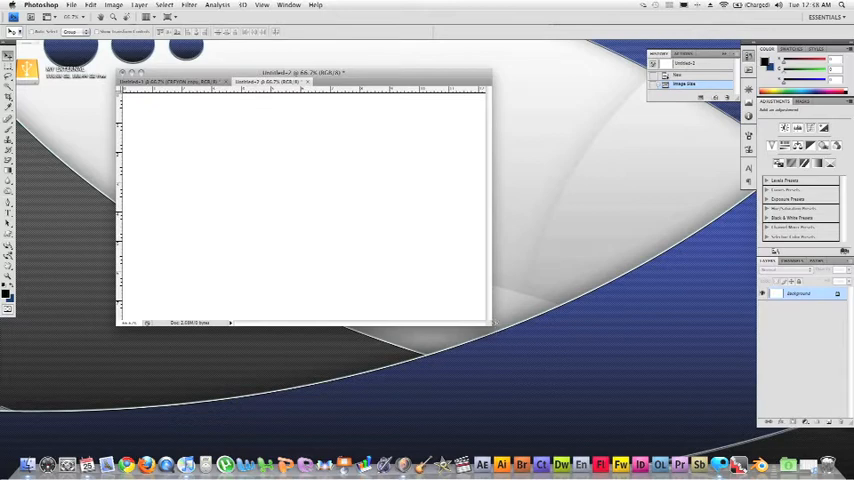
left_click_drag(490, 323, 637, 370)
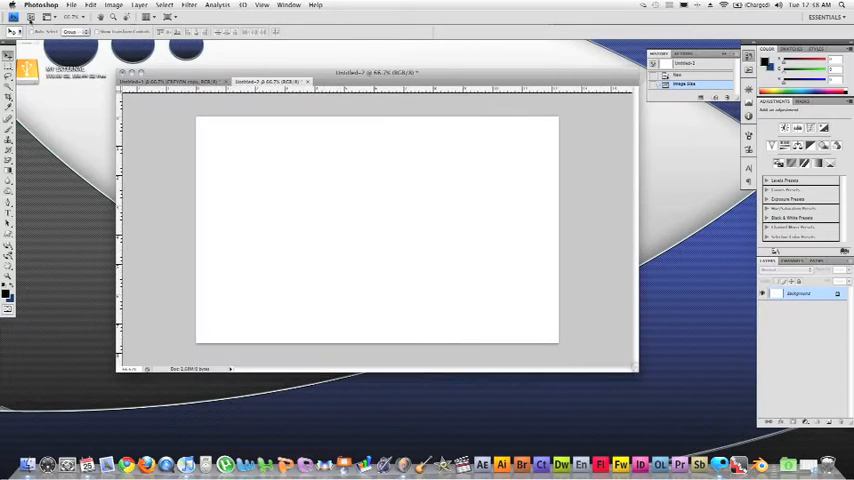
left_click(150, 81)
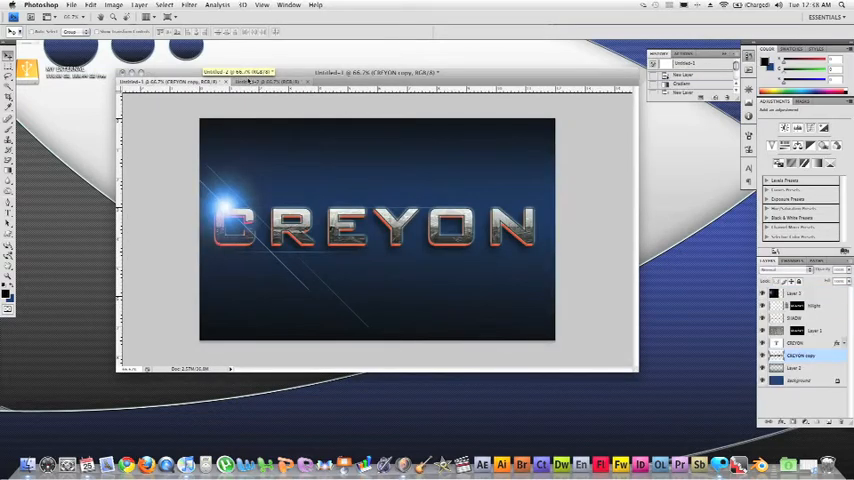
left_click(250, 84)
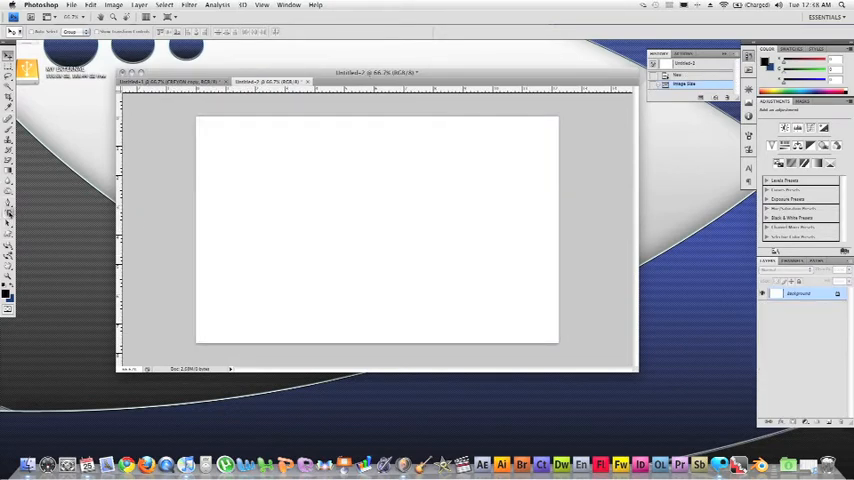
key("t")
Add a text layer reading CREYON and commit it with transform controls shown.
left_click(277, 221)
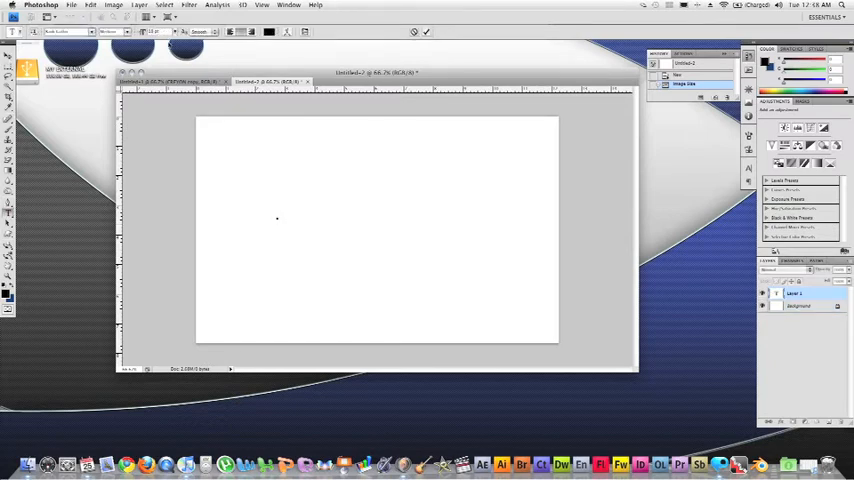
type("C")
type("REYON")
left_click(7, 50)
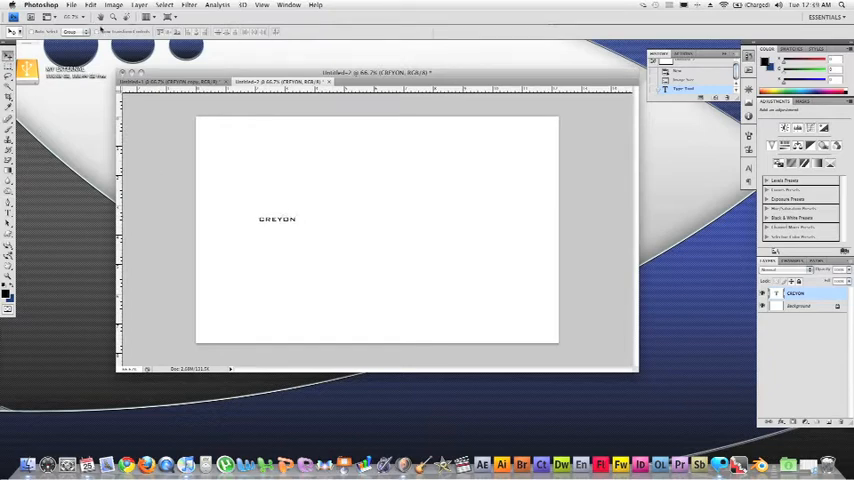
left_click(97, 31)
Scale the CREYON text up and centre it on the canvas.
left_click_drag(298, 217, 455, 179)
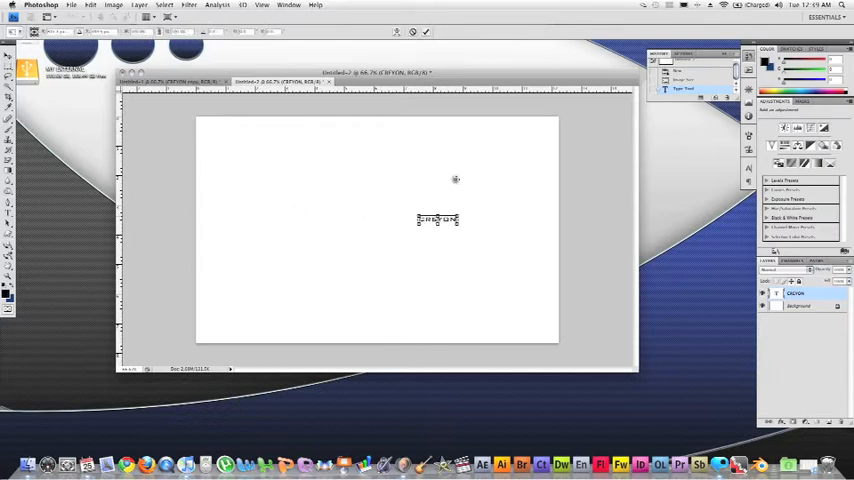
left_click_drag(417, 213, 180, 143)
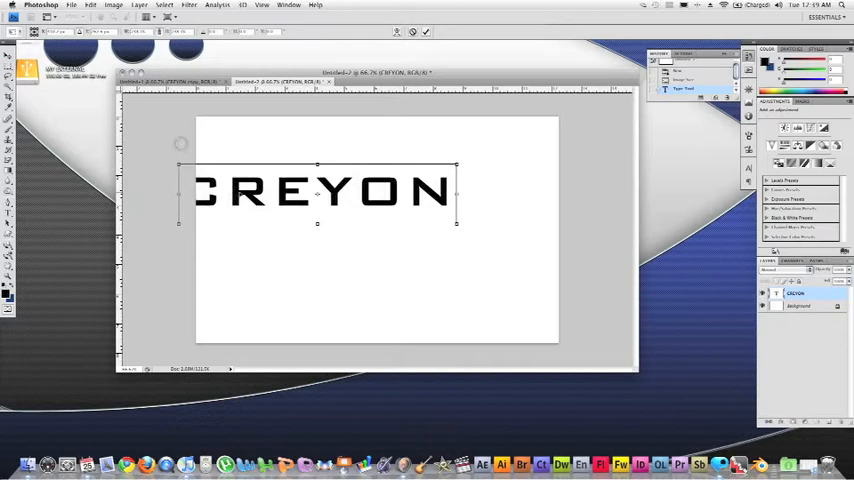
left_click_drag(236, 191, 291, 218)
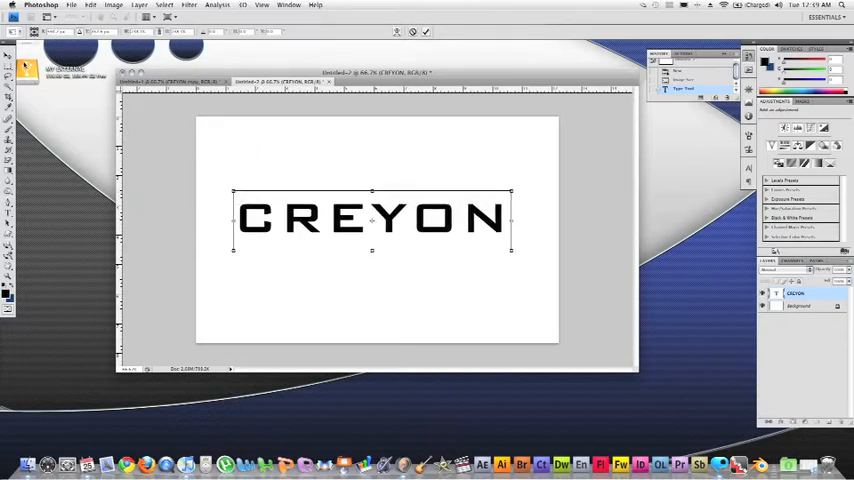
key("Return")
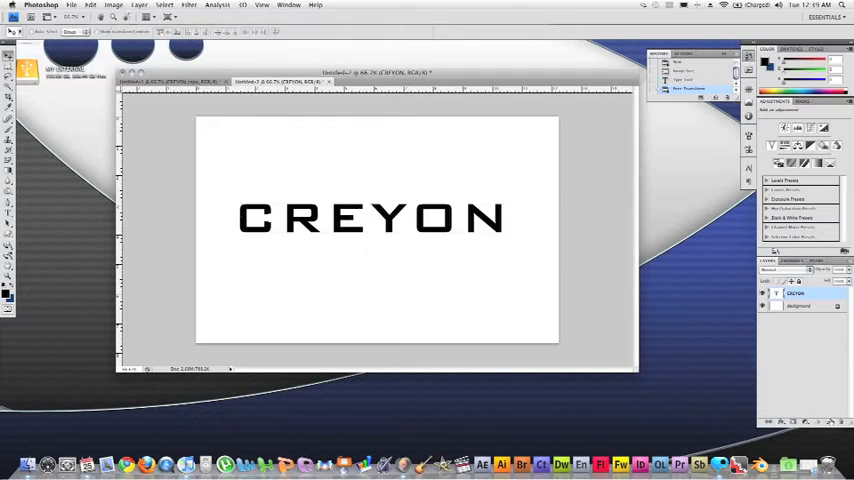
Add an empty layer, open scratched_metal.jpg and select the whole texture image.
key("ctrl+alt+shift+n")
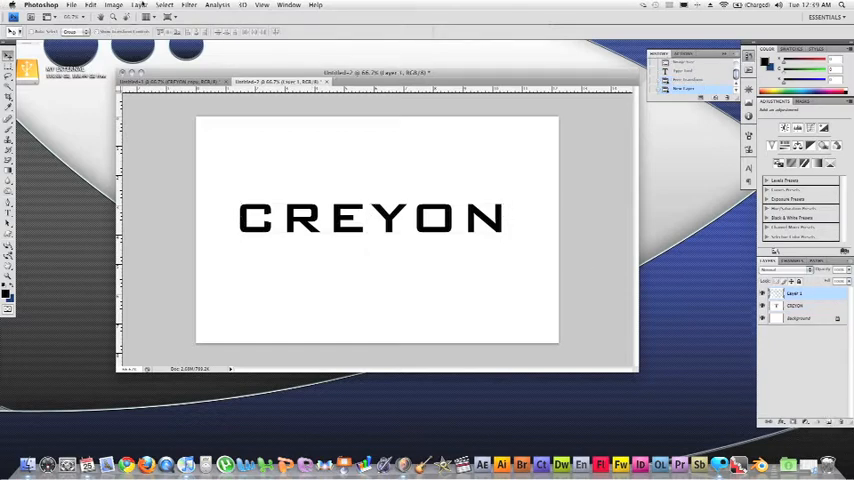
left_click(71, 5)
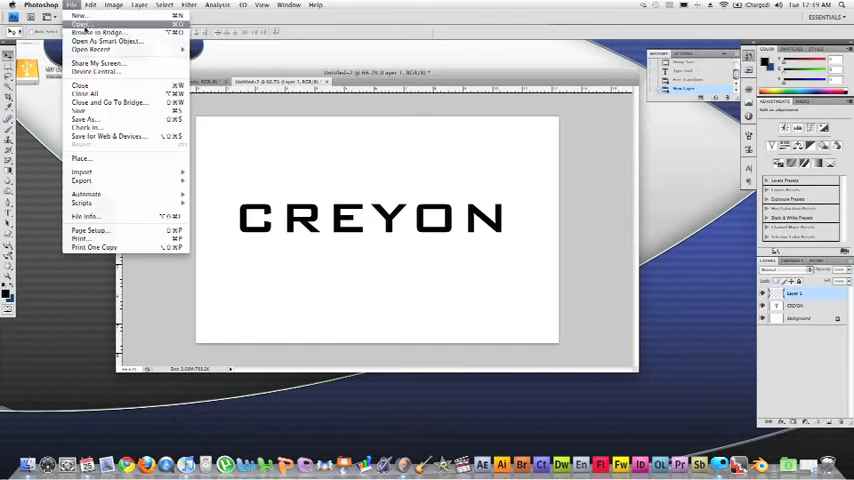
left_click(486, 226)
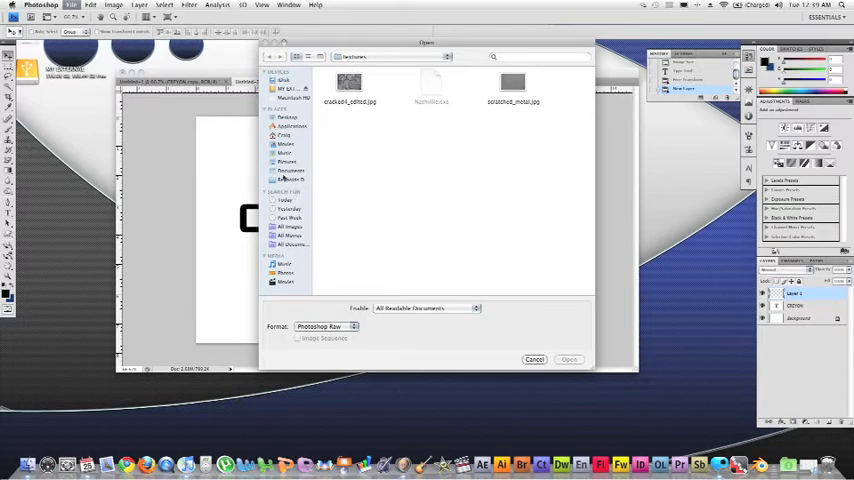
double_click(517, 83)
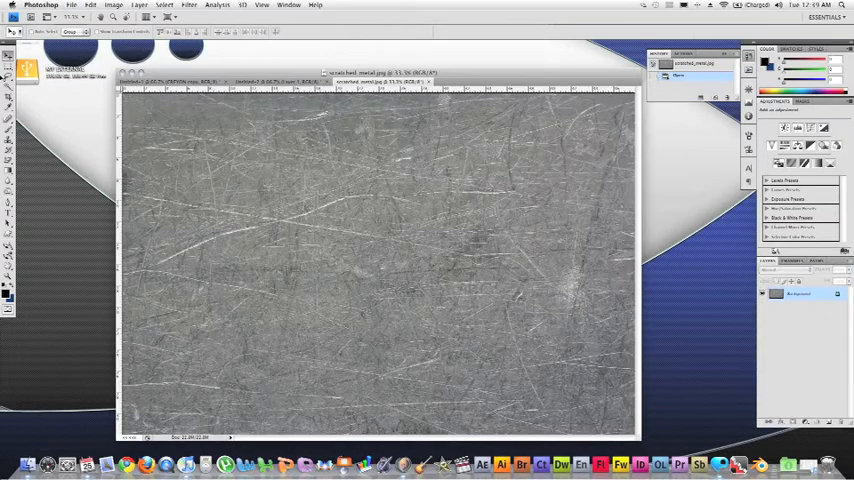
key("super+a")
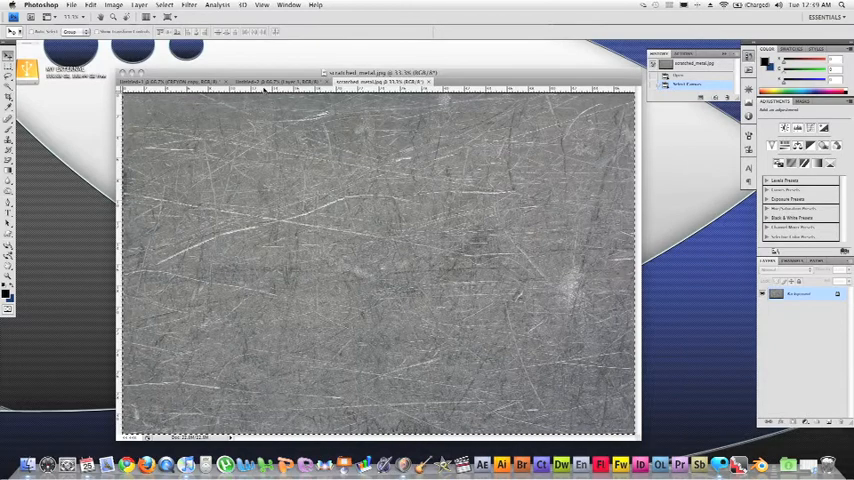
Paste the metal texture into the CREYON document and load the letter shapes as a selection.
left_click(263, 82)
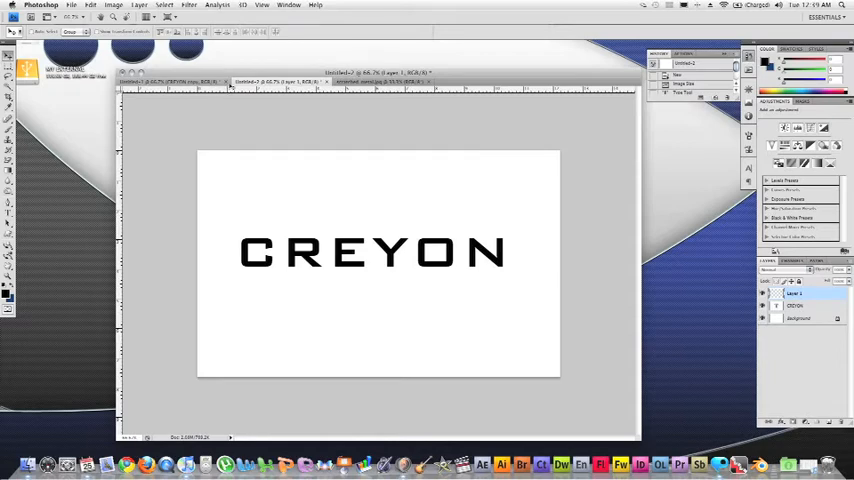
right_click(282, 175)
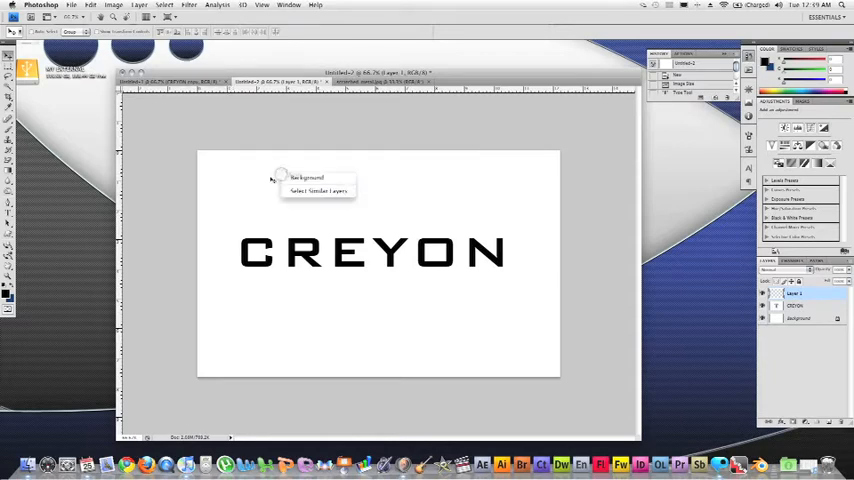
left_click(270, 176)
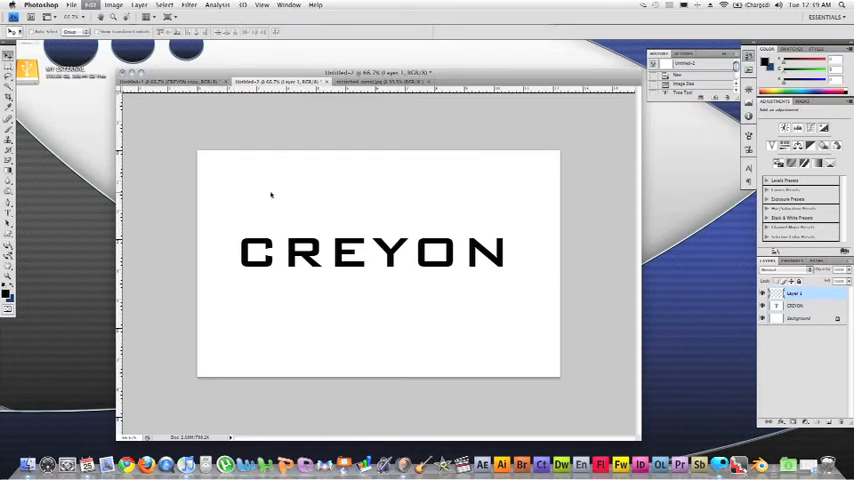
key("super+v")
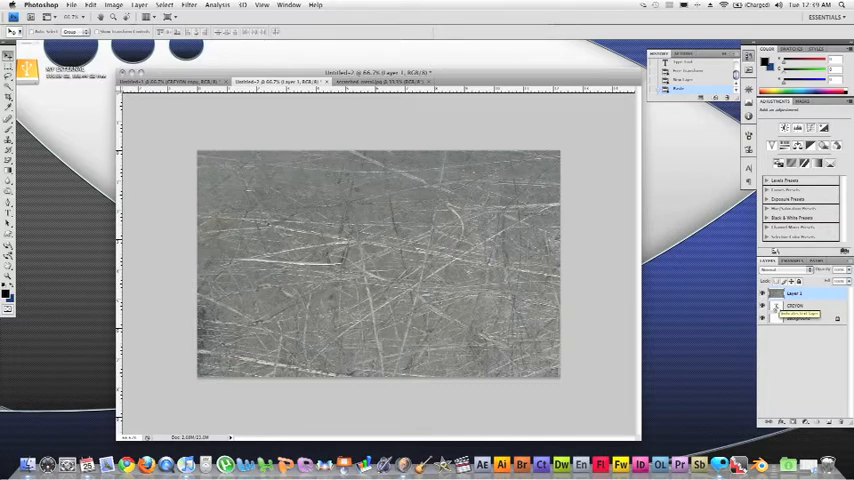
left_click(776, 306, "ctrl")
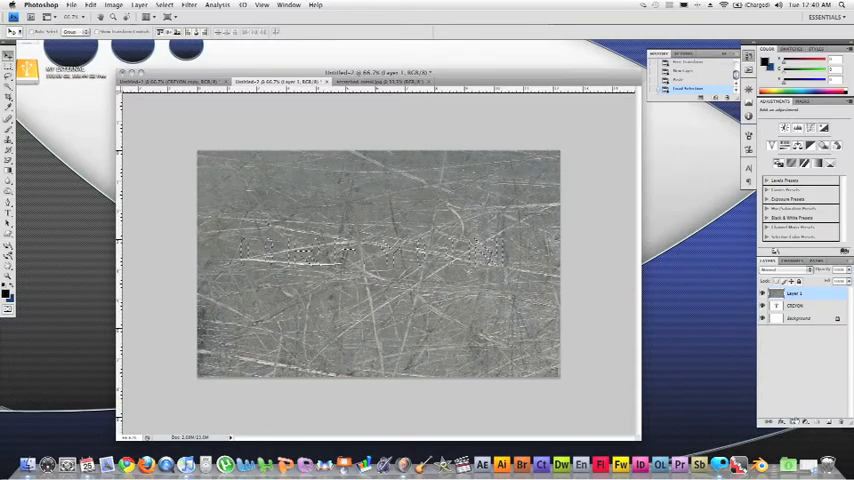
Add a layer mask so the metal texture shows only inside the CREYON letters.
left_click(796, 422)
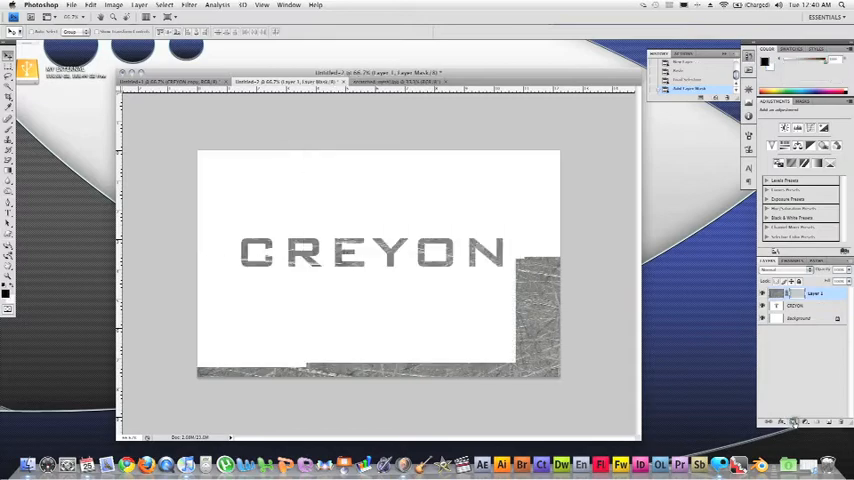
Give the CREYON layer a dark teal Stroke layer style, then make Layer 1 active.
double_click(812, 305)
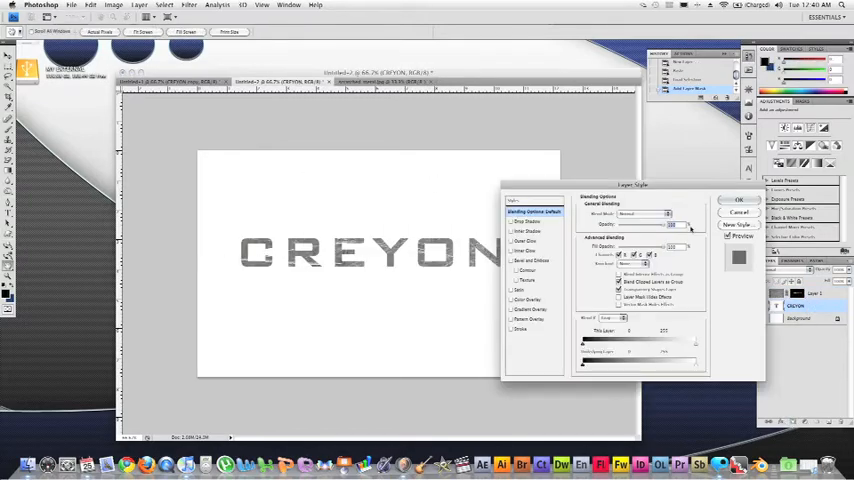
left_click(512, 328)
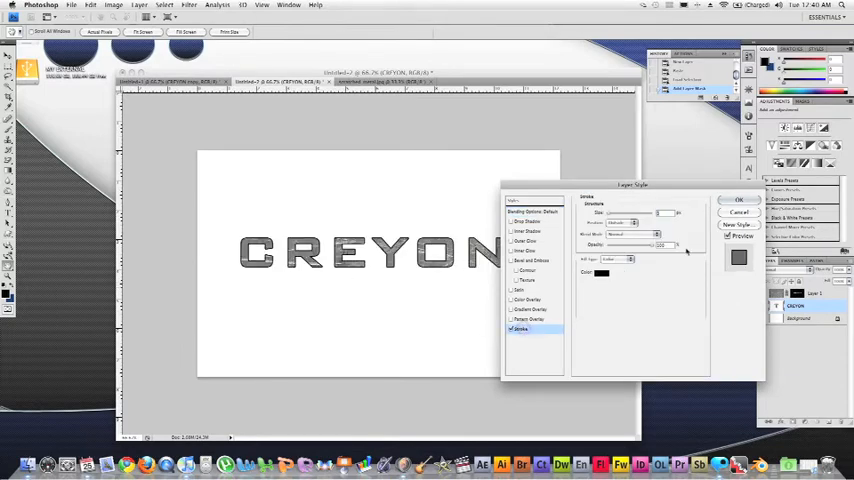
left_click(601, 272)
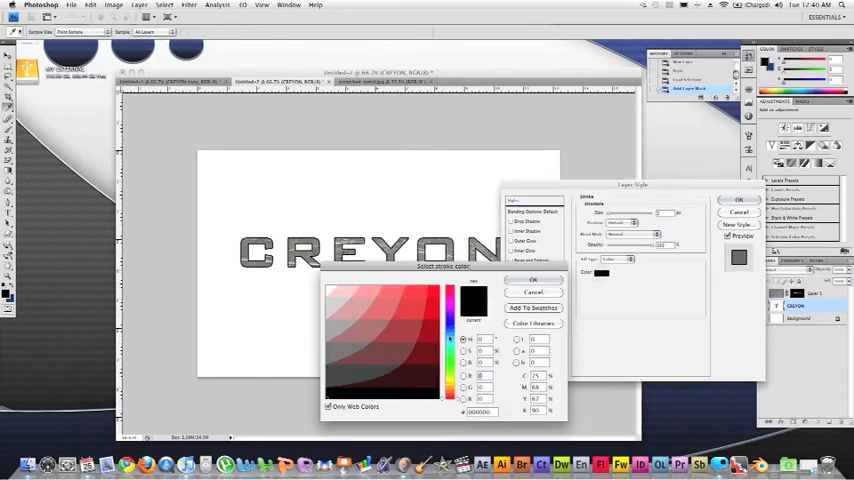
left_click(449, 338)
left_click(431, 373)
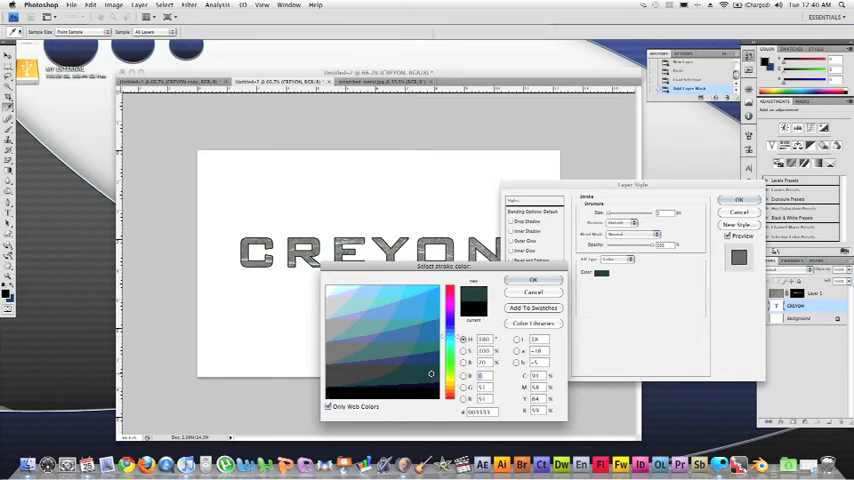
left_click(523, 280)
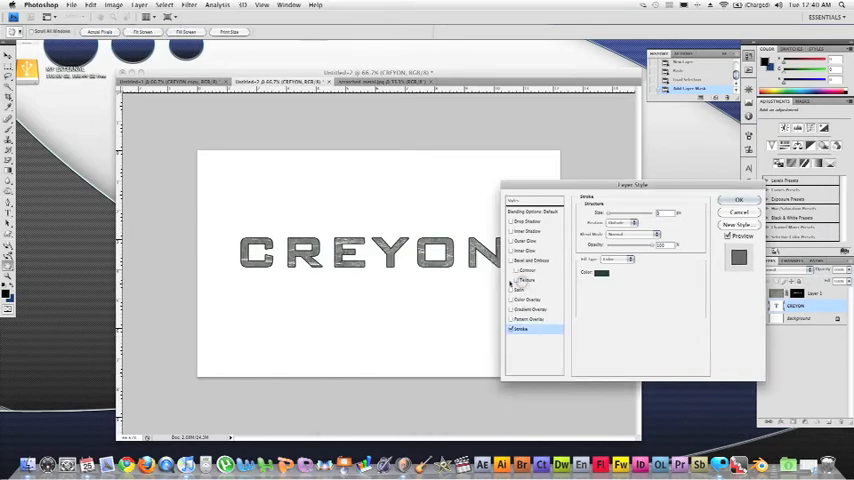
left_click(738, 201)
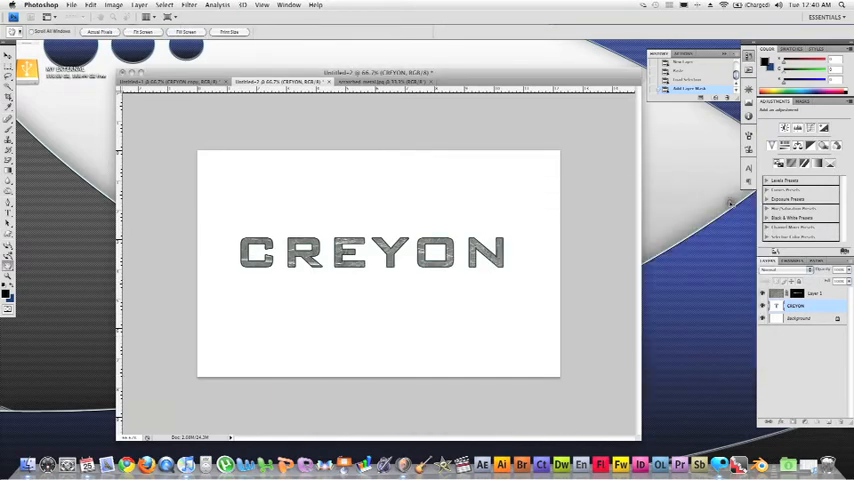
left_click(820, 293)
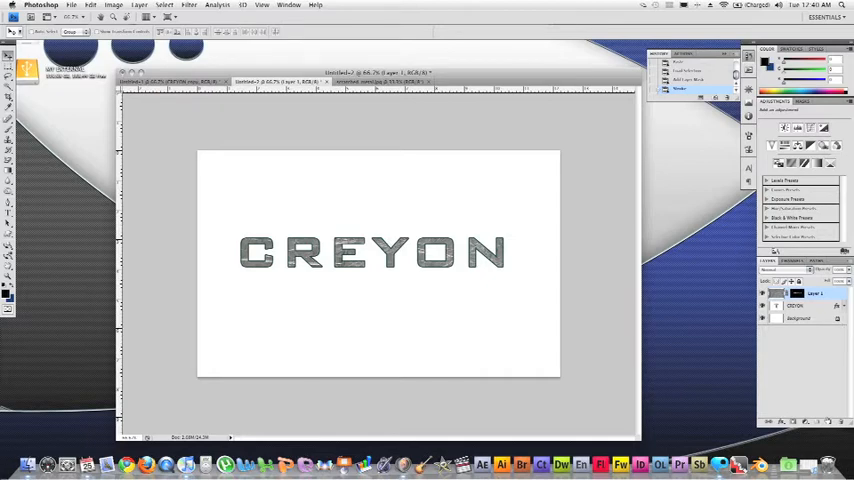
On a new layer, fill the CREYON letter selection with a bottom-to-top gradient and add another empty layer.
key("super+alt+shift+n")
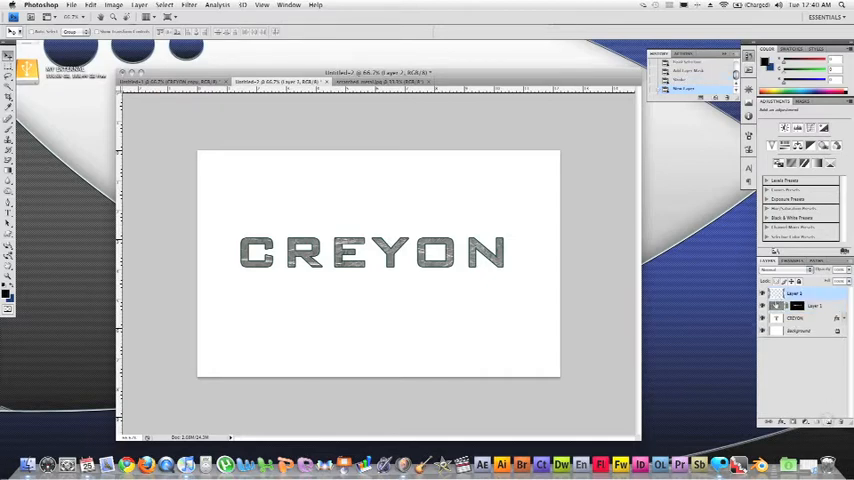
left_click(778, 318, "super")
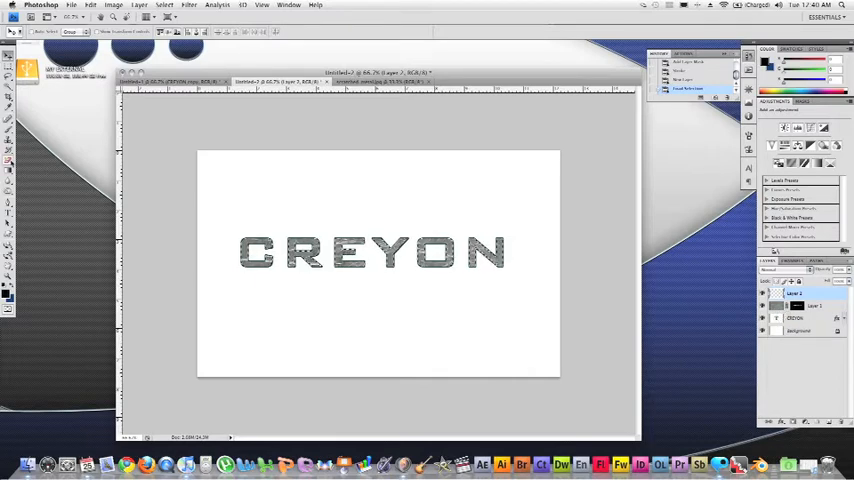
key("g")
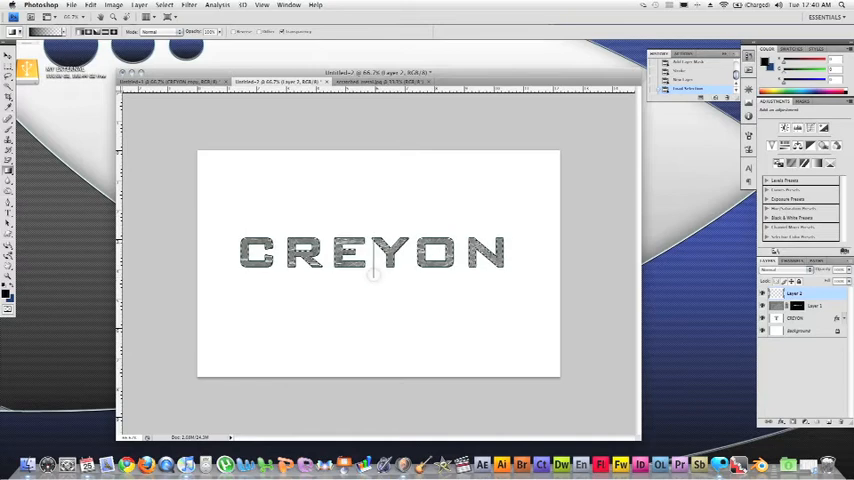
left_click_drag(373, 278, 373, 236)
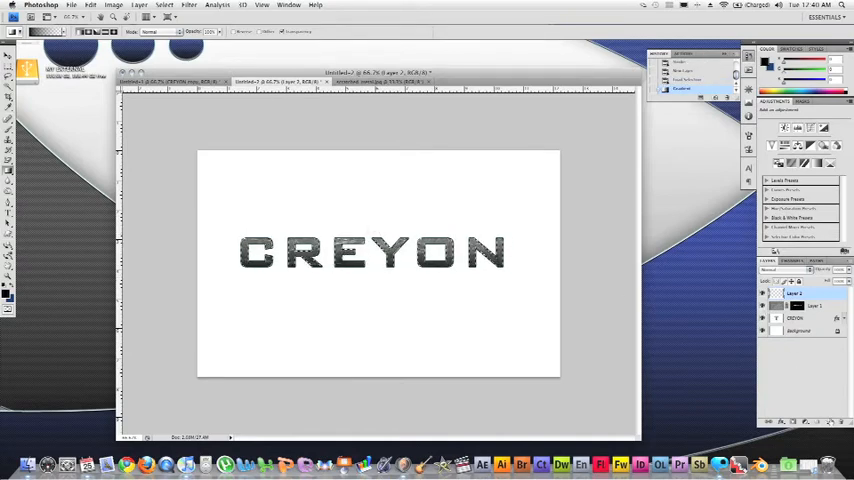
left_click(826, 421)
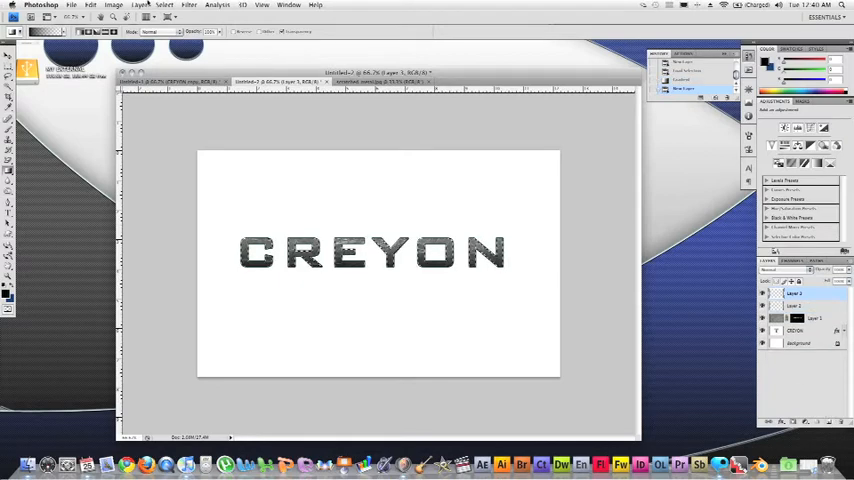
Deselect, marquee a rectangle across the text and draw a vertical black-to-white gradient in it.
left_click(161, 5)
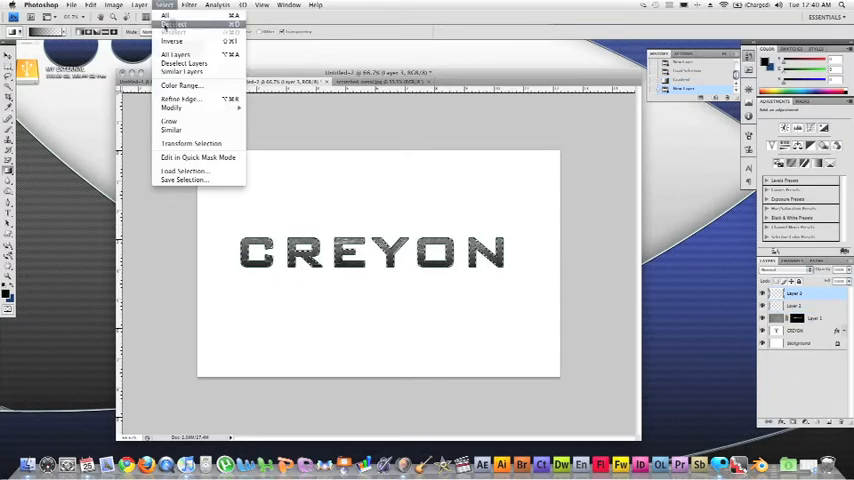
left_click(115, 17)
left_click(7, 47)
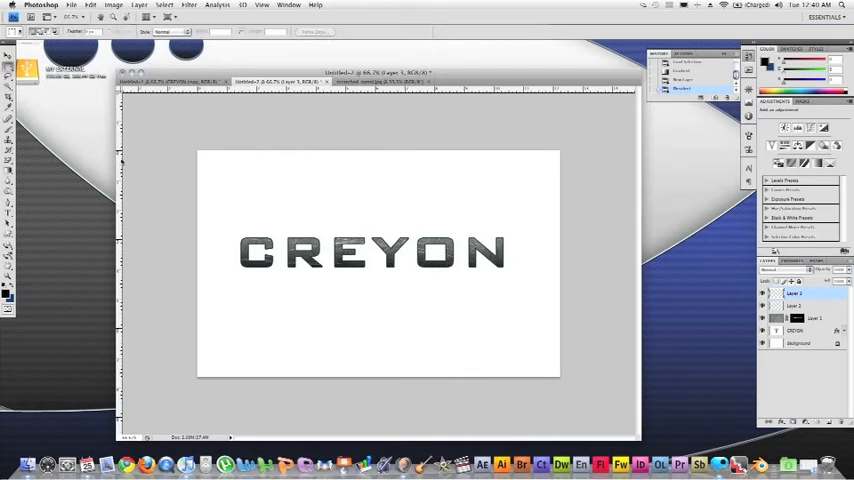
left_click_drag(220, 226, 521, 250)
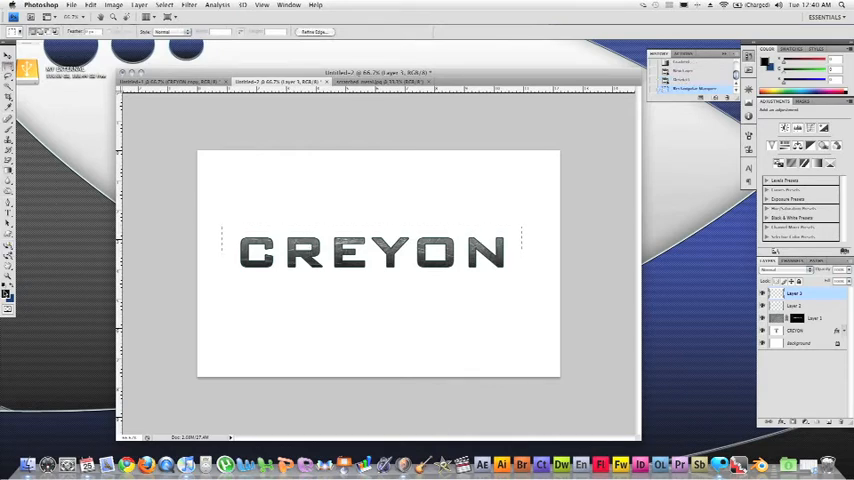
left_click(5, 286)
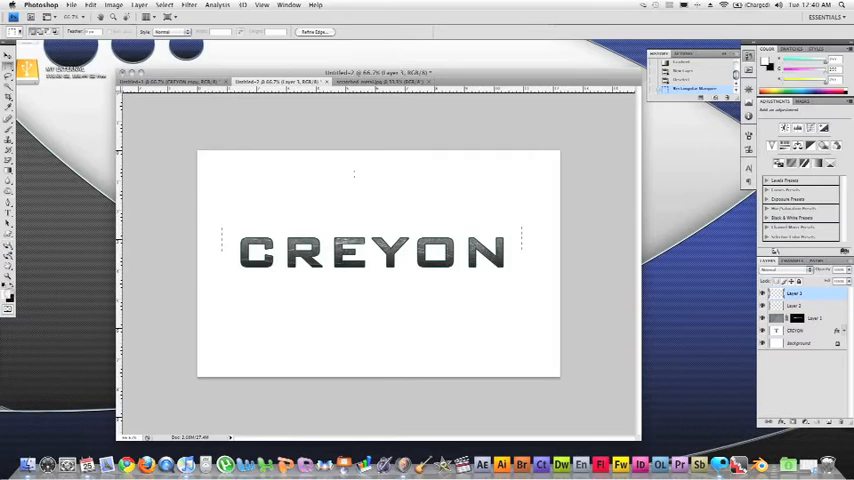
left_click(8, 170)
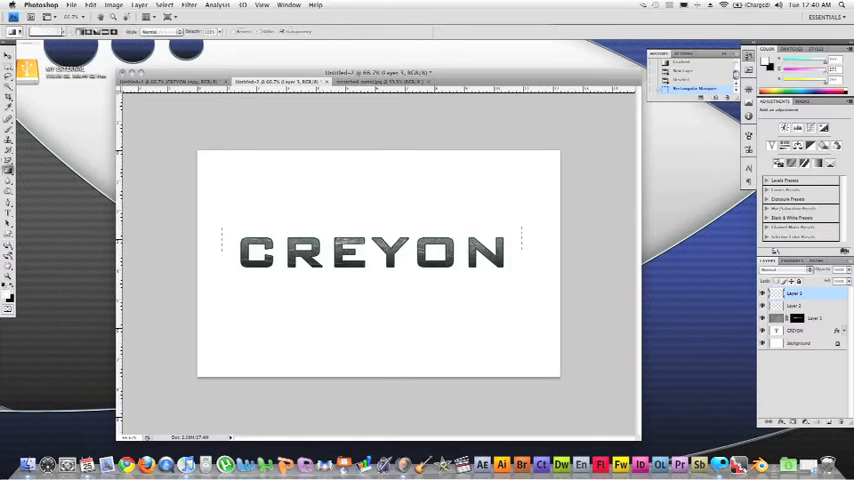
left_click_drag(383, 211, 381, 258)
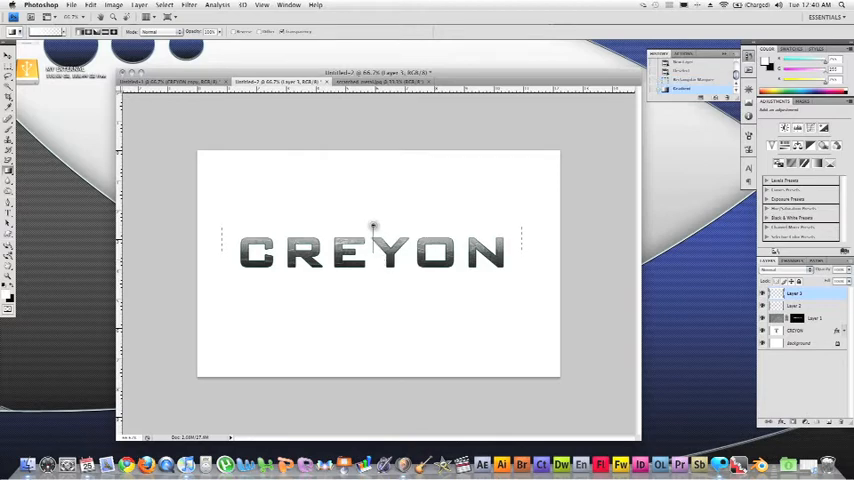
left_click_drag(374, 226, 374, 256)
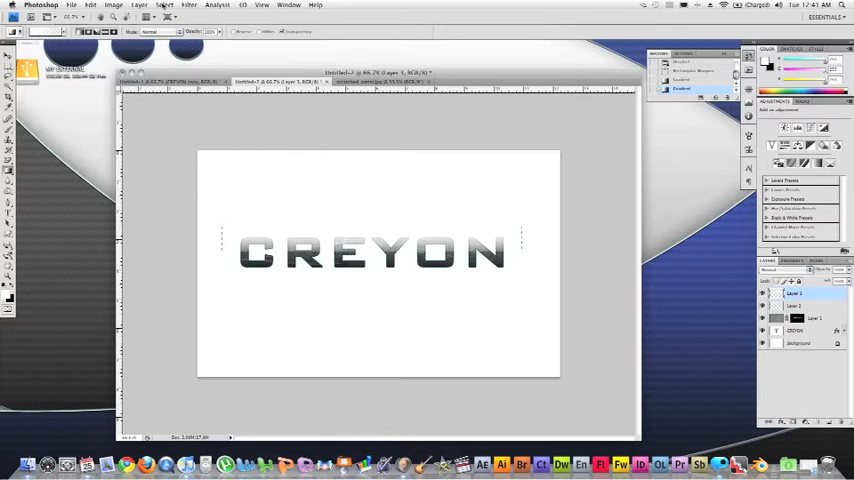
Deselect, load the CREYON letter shapes and mask the gradient layer to them.
left_click(164, 5)
left_click(163, 27)
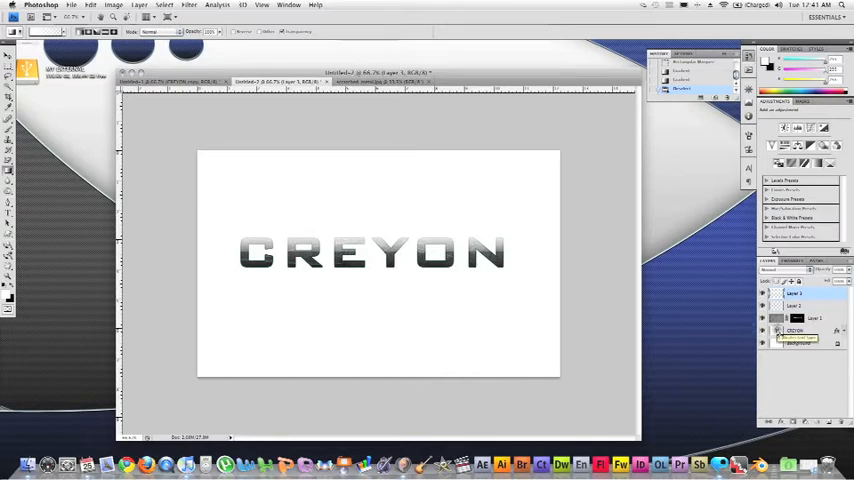
left_click(778, 330, "super")
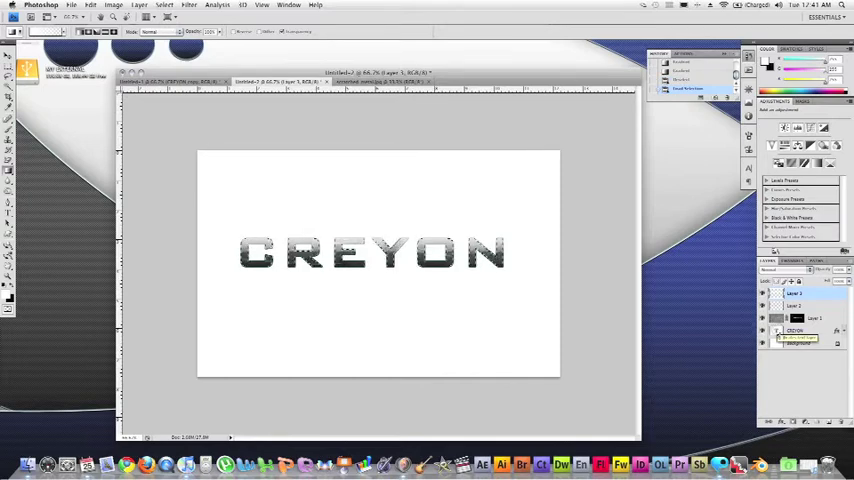
left_click(793, 421)
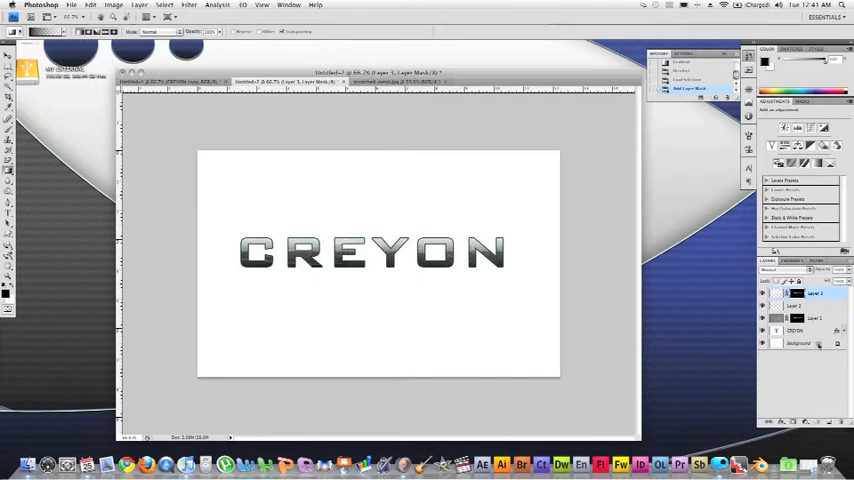
Fill the Background layer solid black with the Paint Bucket, then switch to the Move tool.
key("alt+comma")
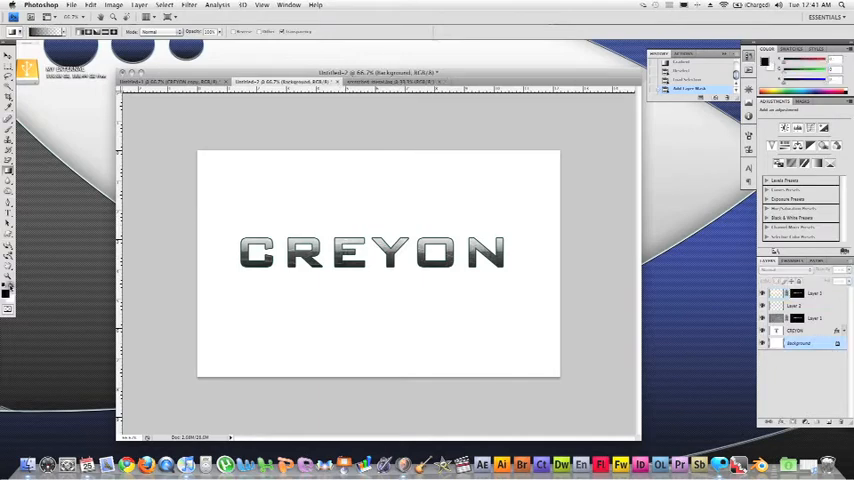
left_click_drag(8, 170, 26, 177)
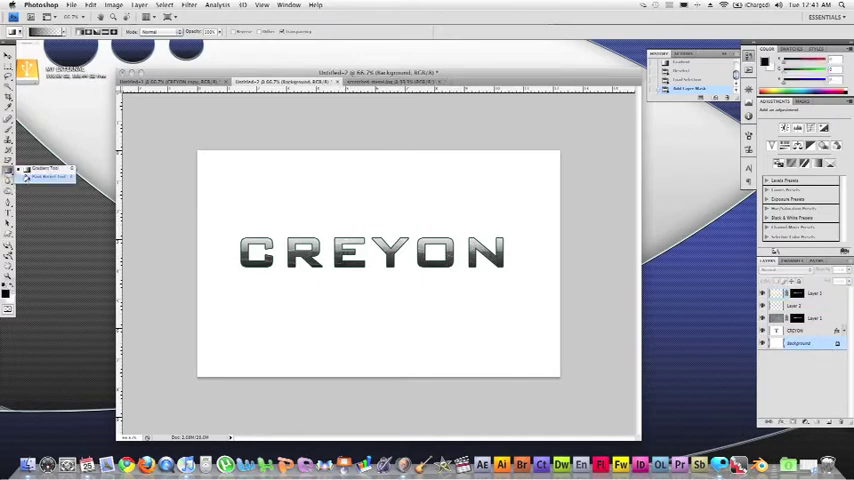
left_click(270, 308)
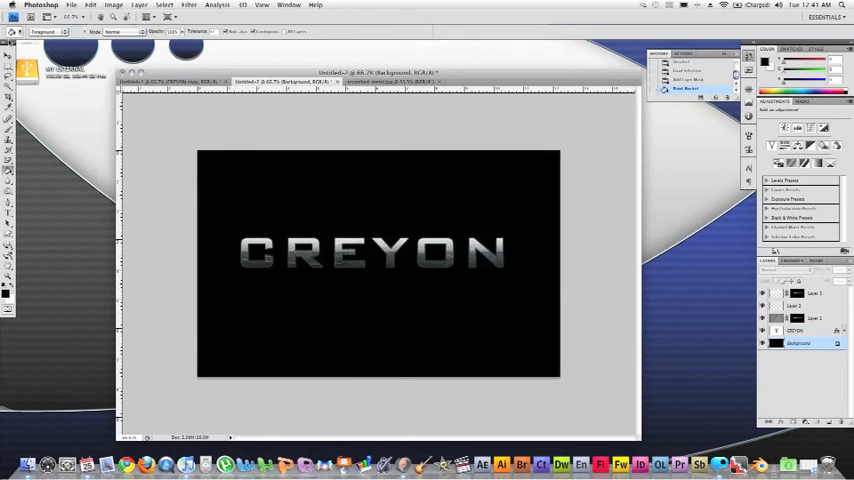
left_click(8, 54)
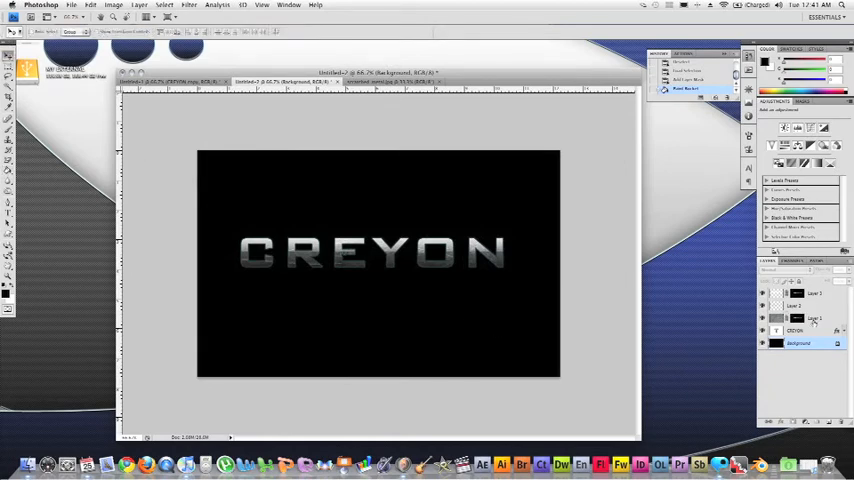
Duplicate the CREYON layer, send the copy below the original and nudge it down one step.
left_click(801, 331)
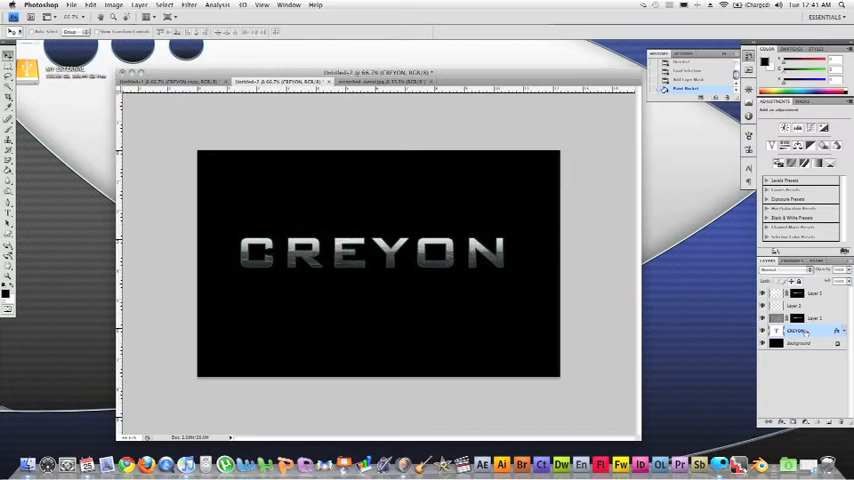
double_click(796, 331)
double_click(795, 331)
key("super+j")
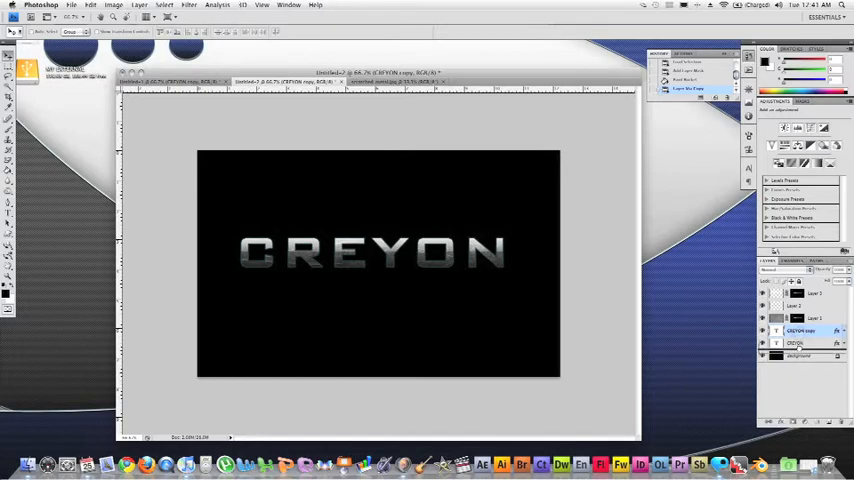
key("super+bracketleft")
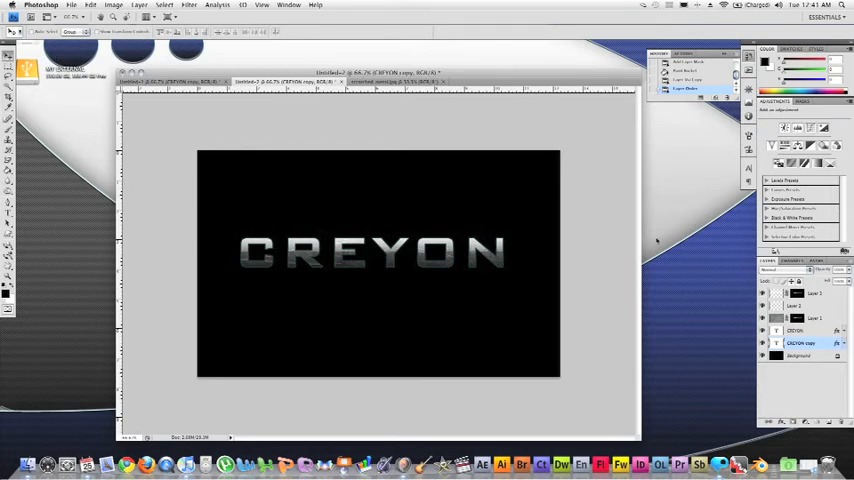
key("Down")
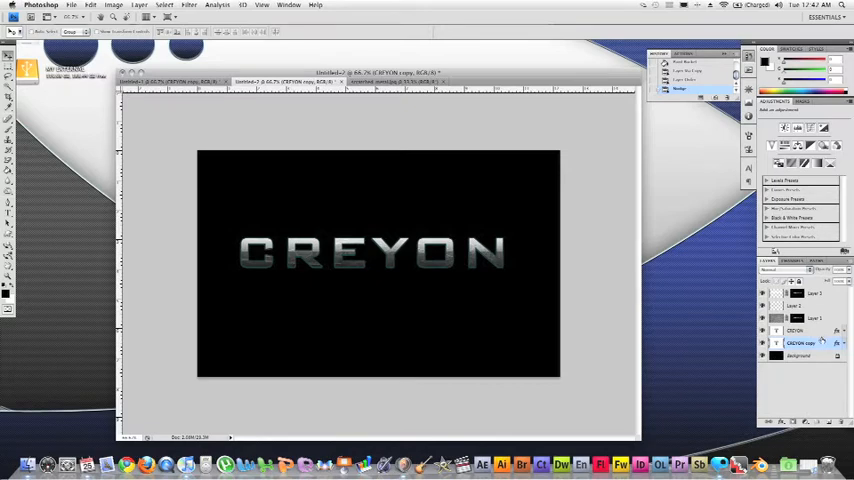
Make CREYON copies 2, 3 and 4, each stacked below the previous and nudged down.
key("super+j")
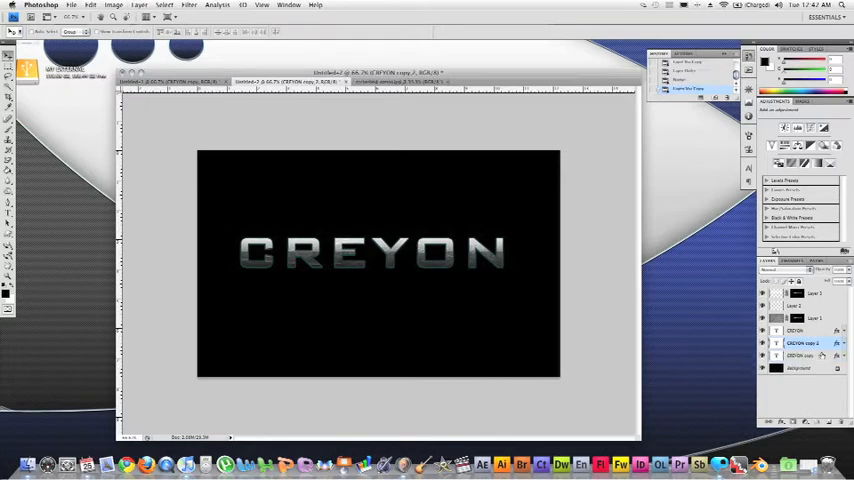
left_click_drag(814, 345, 807, 360)
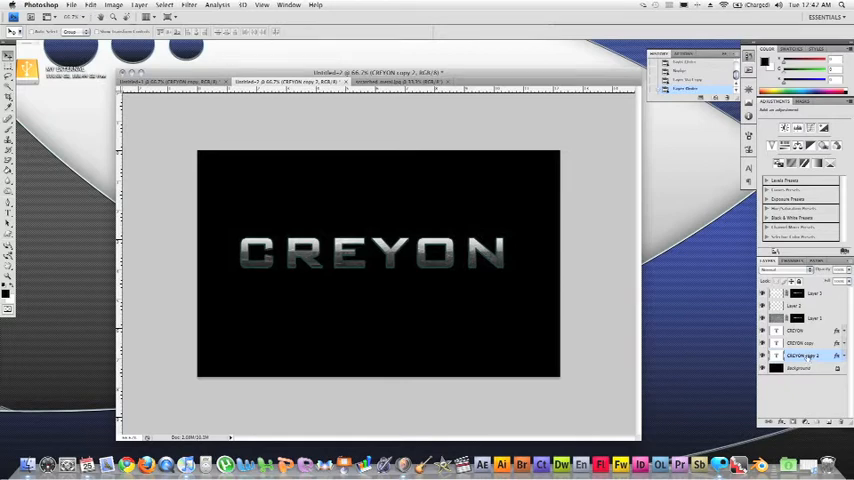
key("Down")
key("ctrl+j")
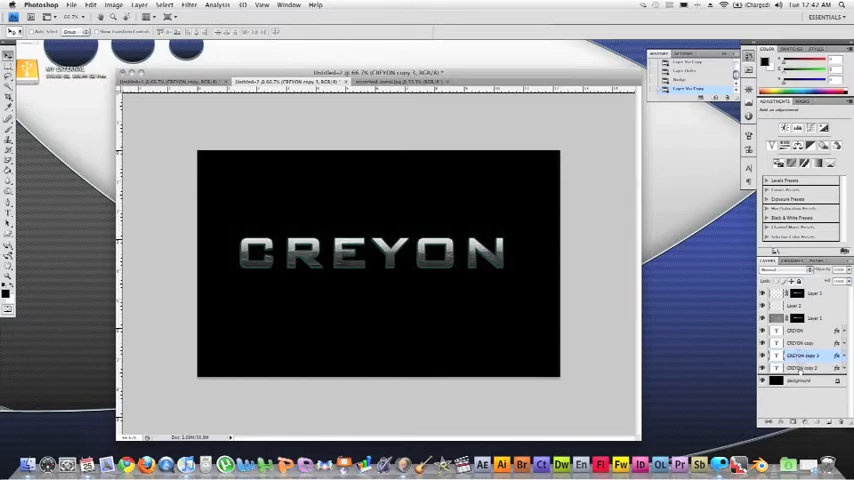
left_click_drag(799, 369, 801, 375)
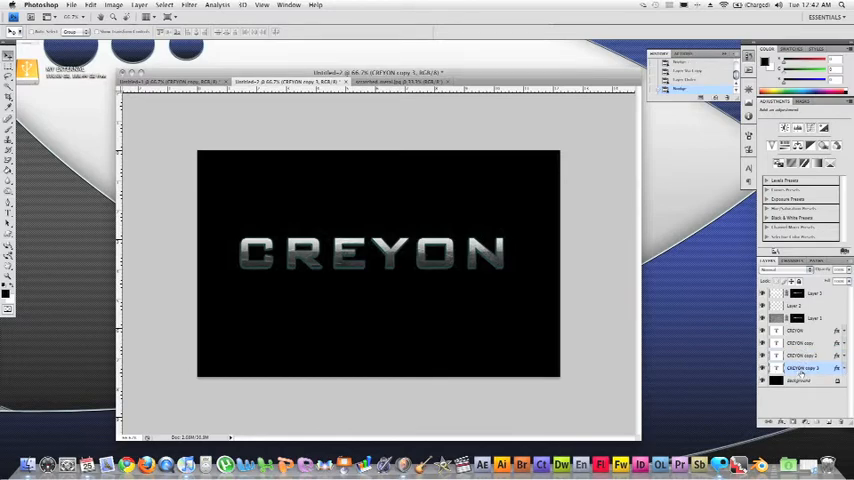
key("super+j")
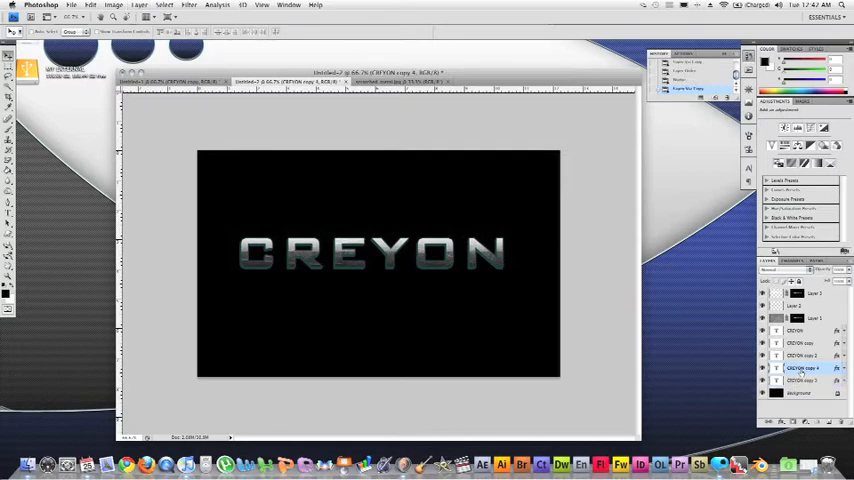
left_click_drag(801, 371, 769, 381)
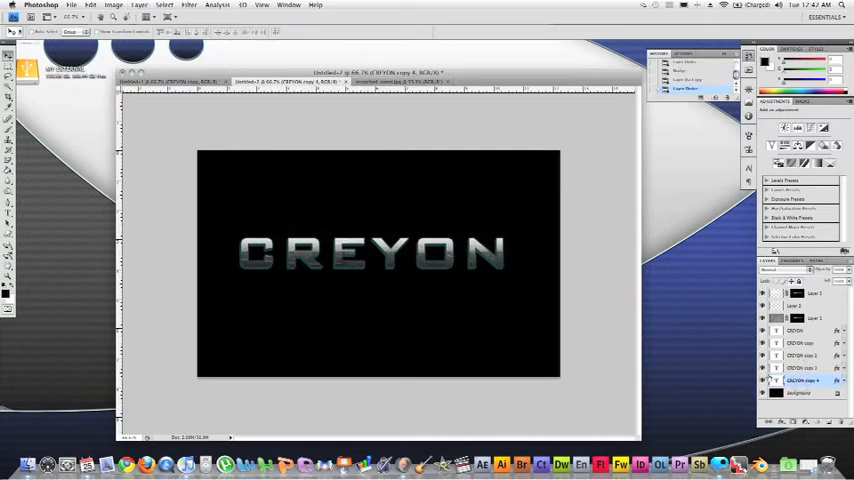
key("Down")
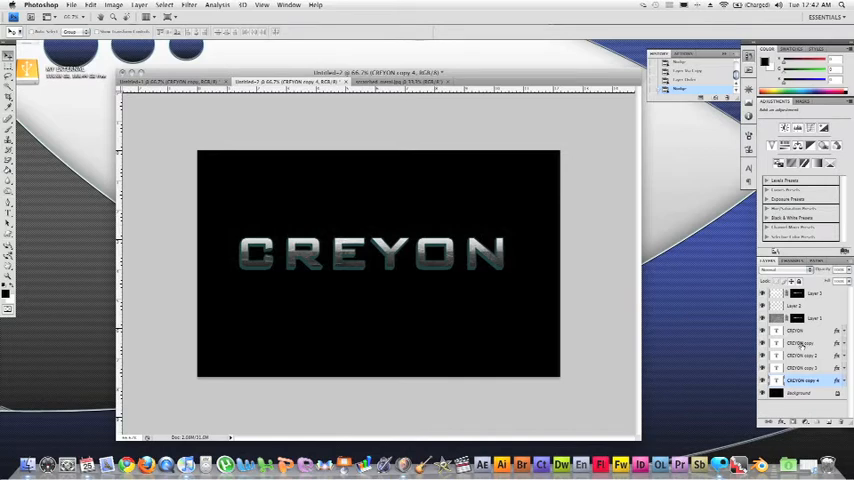
Select CREYON copy through copy 4 and merge them into one layer.
left_click(803, 343, "shift")
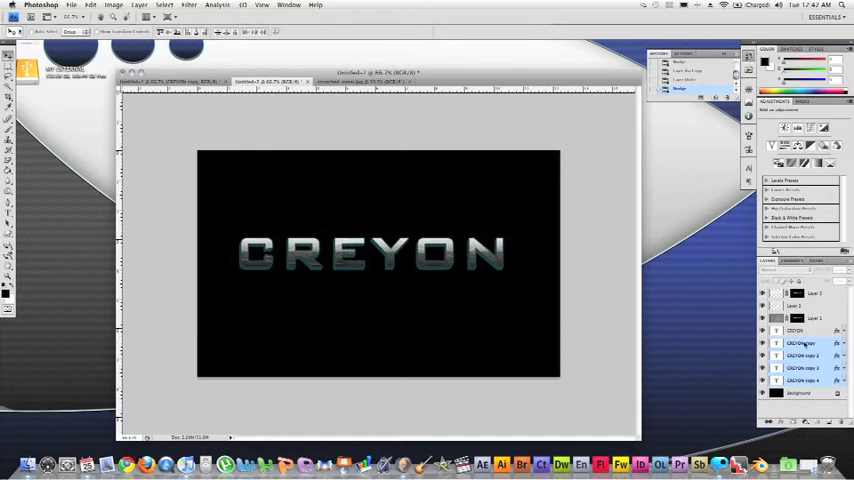
right_click(803, 344)
left_click(797, 307)
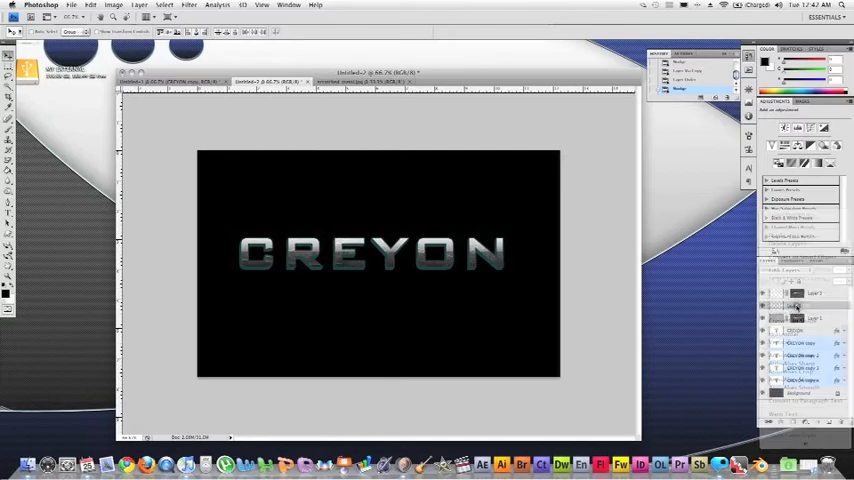
right_click(803, 340)
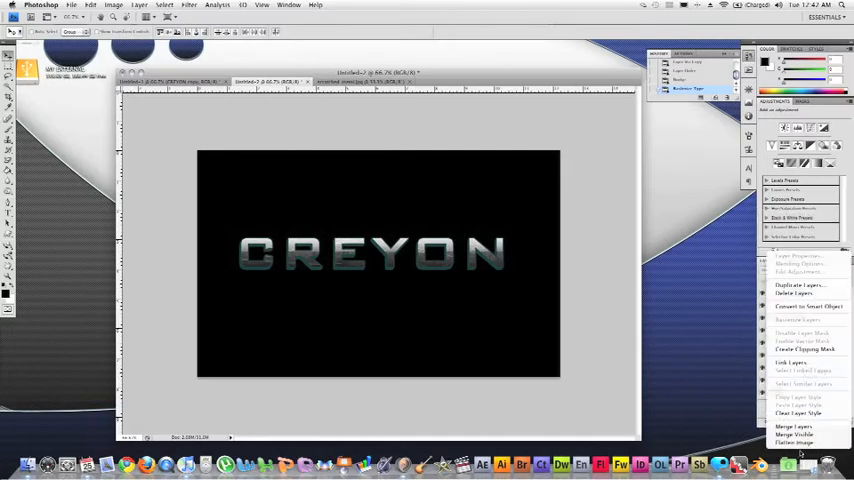
left_click(795, 426)
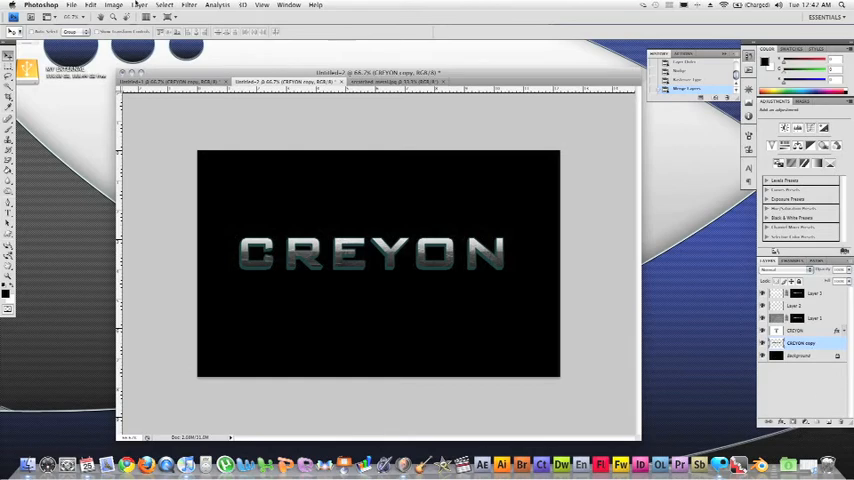
Colorize the merged depth layer via Hue/Saturation with raised saturation and hue around 35.
left_click(113, 5)
mouse_move(130, 29)
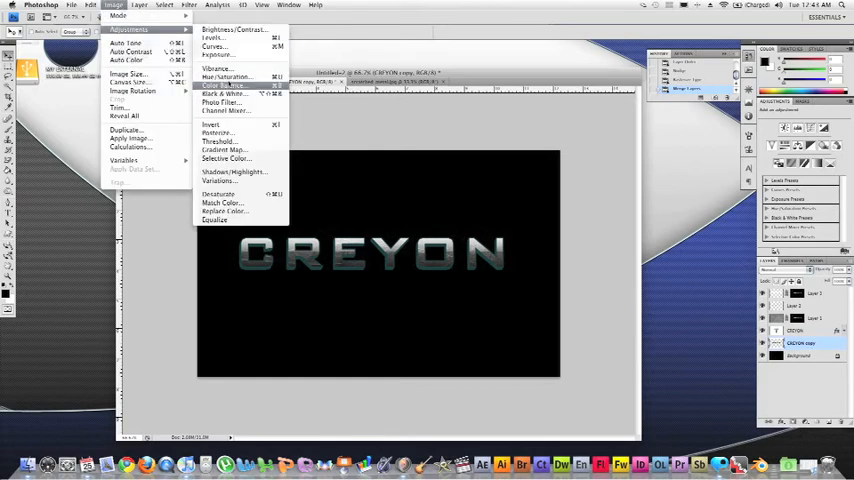
left_click(226, 77)
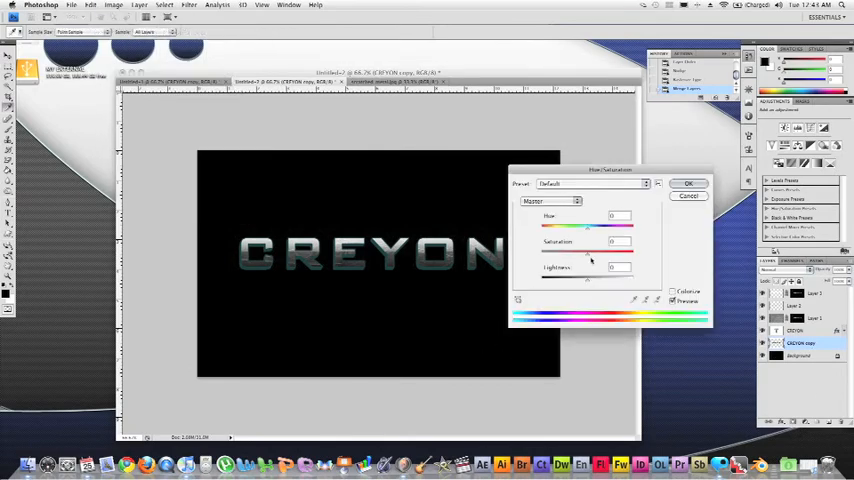
left_click(673, 291)
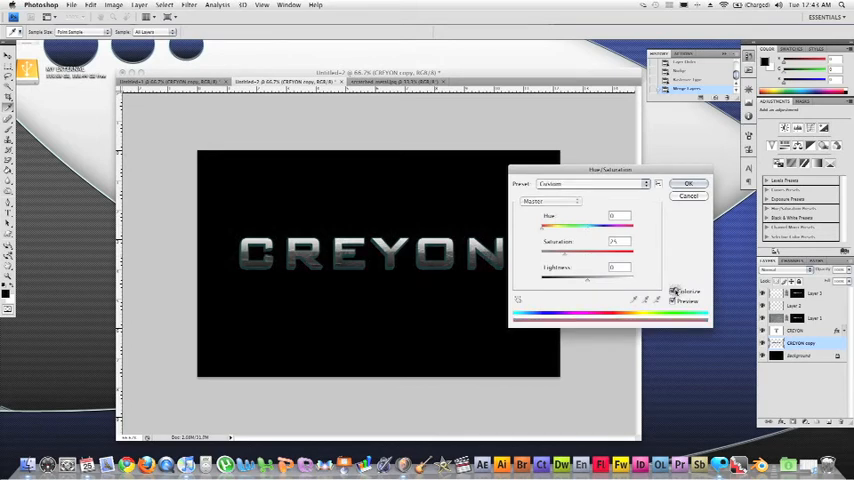
left_click_drag(566, 254, 610, 254)
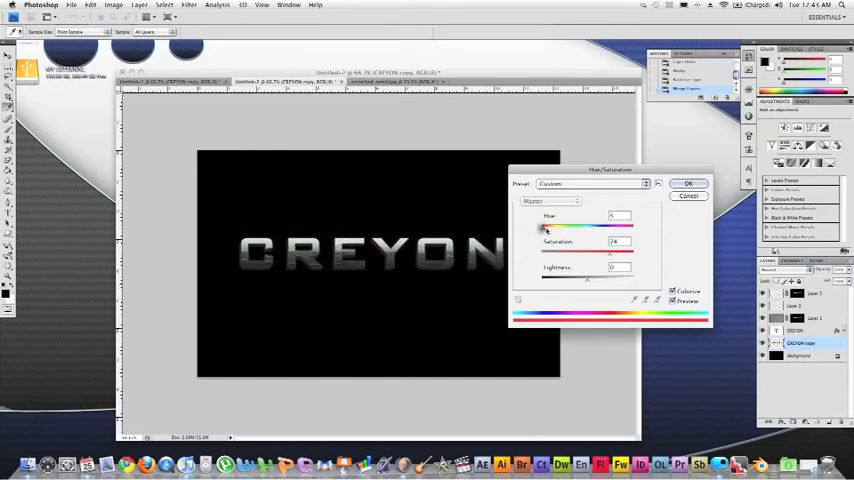
left_click_drag(542, 227, 551, 228)
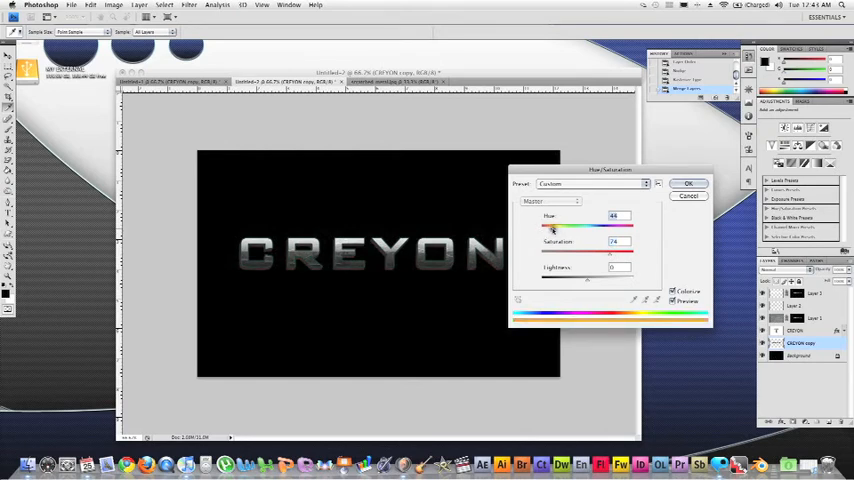
left_click_drag(551, 228, 548, 228)
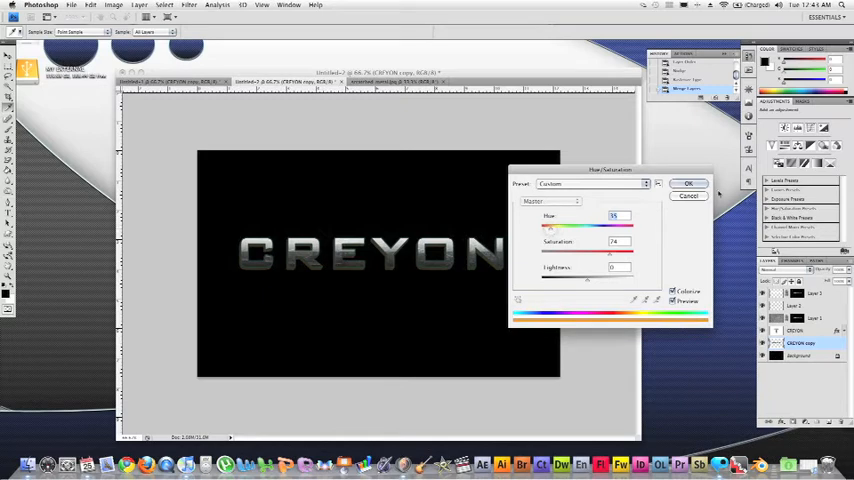
left_click(688, 185)
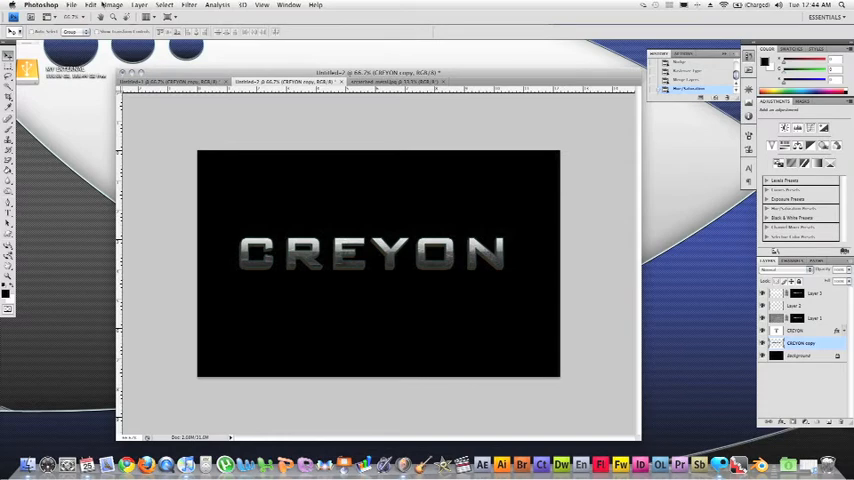
Colorize the chrome text in Hue/Saturation with raised lightness and stronger saturation.
left_click(112, 5)
mouse_move(130, 29)
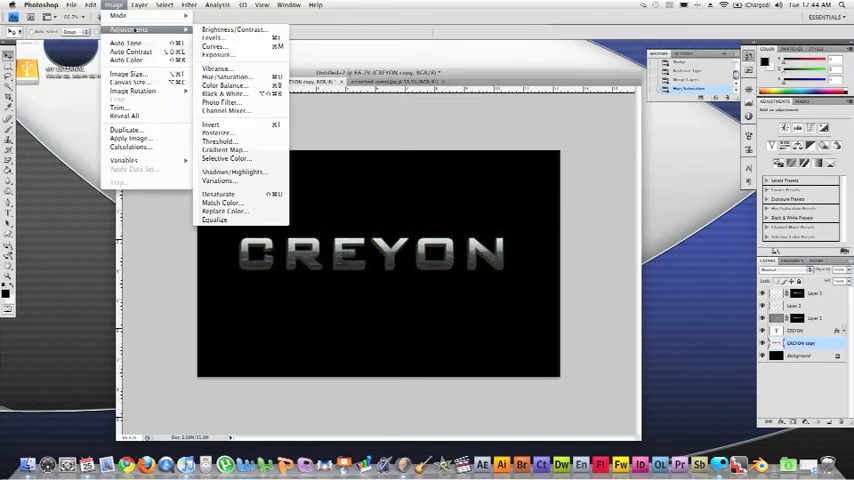
left_click(226, 78)
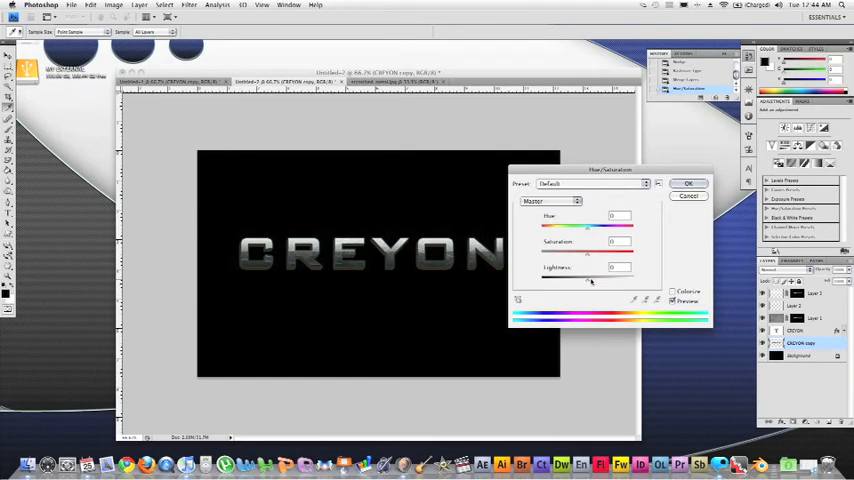
mouse_move(591, 281)
left_mouse_down()
mouse_move(612, 282)
mouse_move(601, 282)
left_mouse_up()
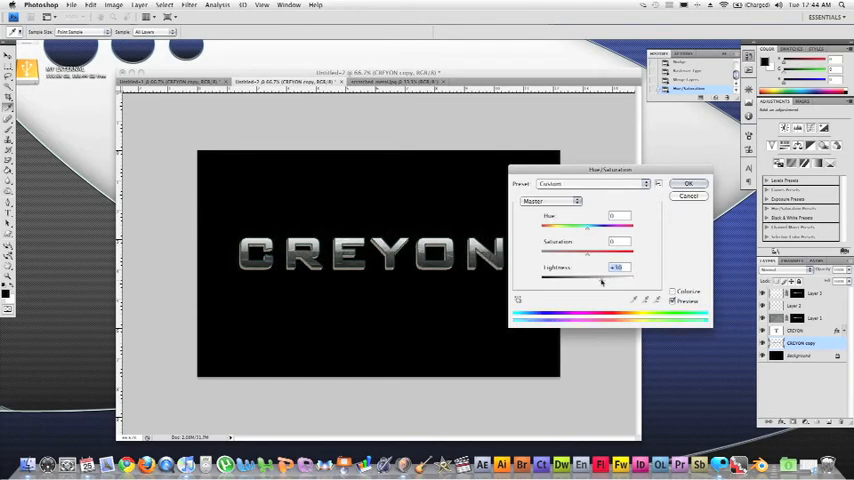
left_click(672, 291)
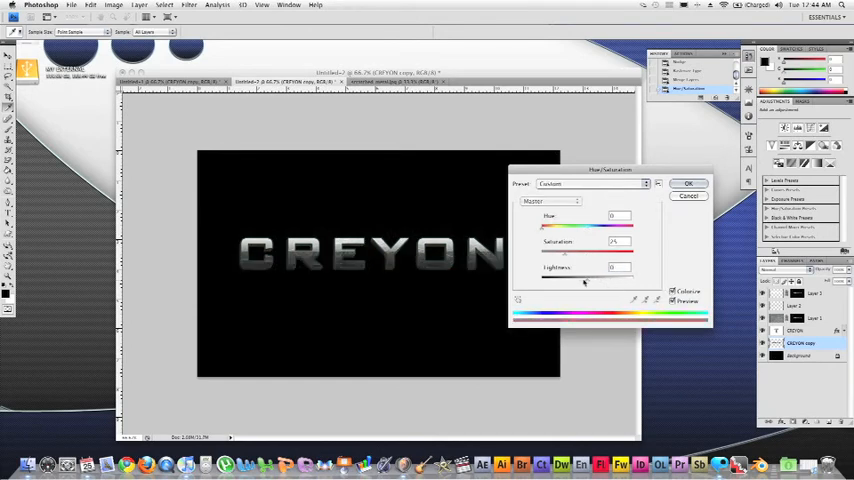
left_click_drag(585, 282, 603, 279)
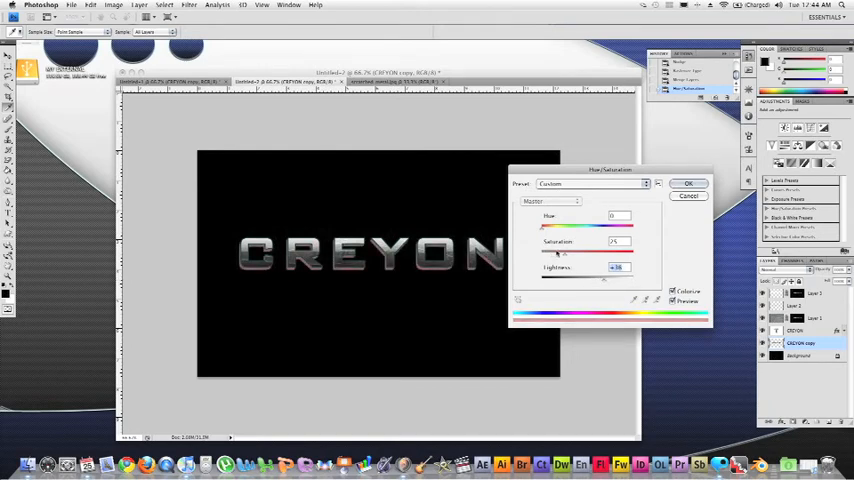
left_click_drag(557, 254, 606, 253)
Shift the hue to a warm gold around 35 and apply the tint.
left_click_drag(542, 228, 548, 230)
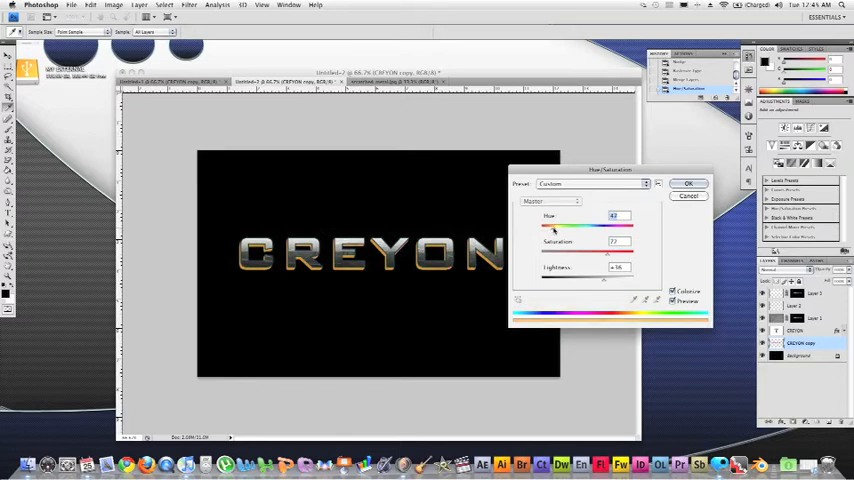
left_click_drag(554, 230, 550, 230)
key("Tab")
key("Tab")
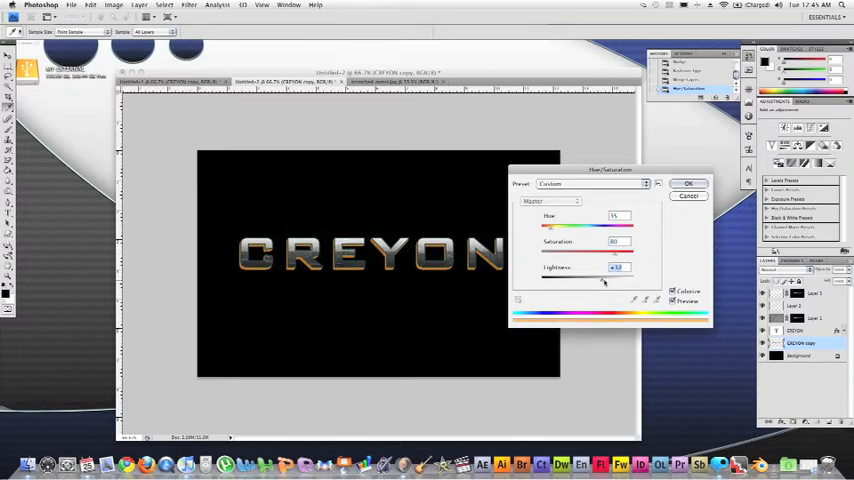
left_click(688, 183)
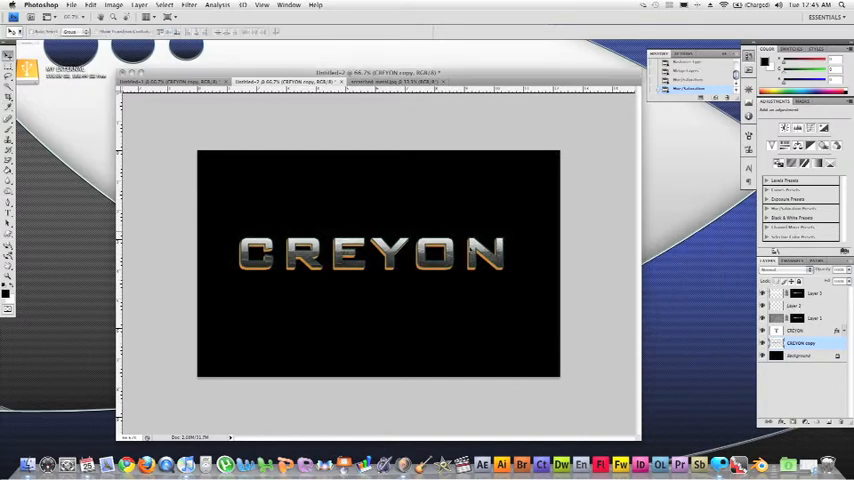
Add a new empty Layer 4 above the Background layer and reselect Background.
key("alt+bracketleft")
key("ctrl+alt+shift+n")
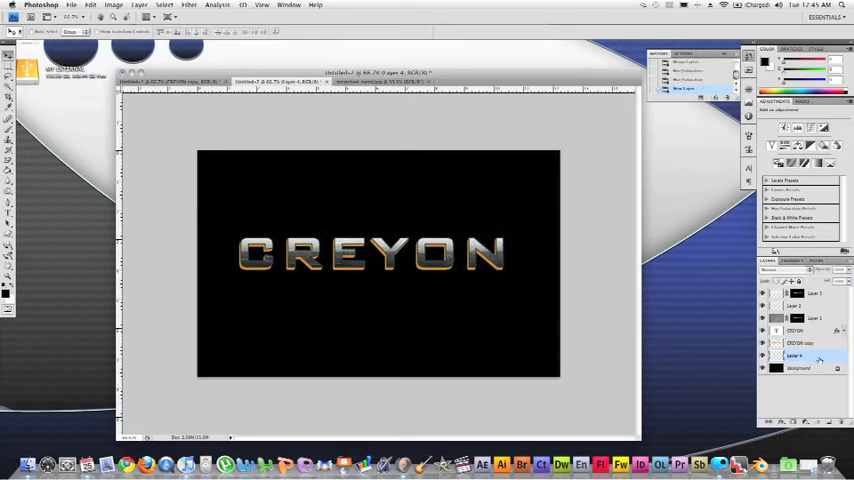
key("alt+bracketleft")
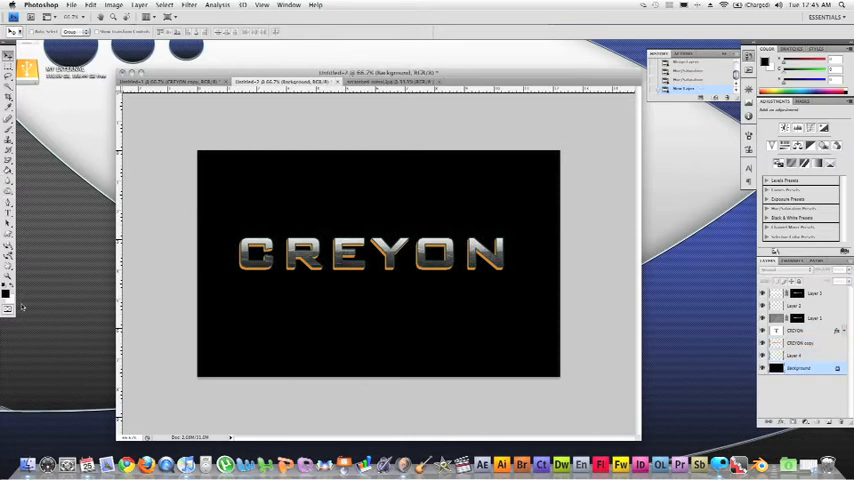
Set the foreground to deep blue and fill the black background with the Paint Bucket.
left_click(6, 290)
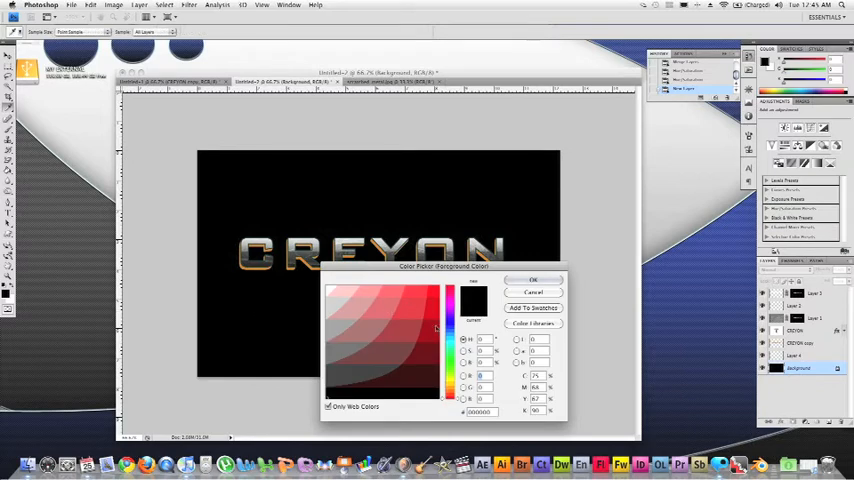
left_click_drag(449, 330, 449, 323)
left_click(436, 360)
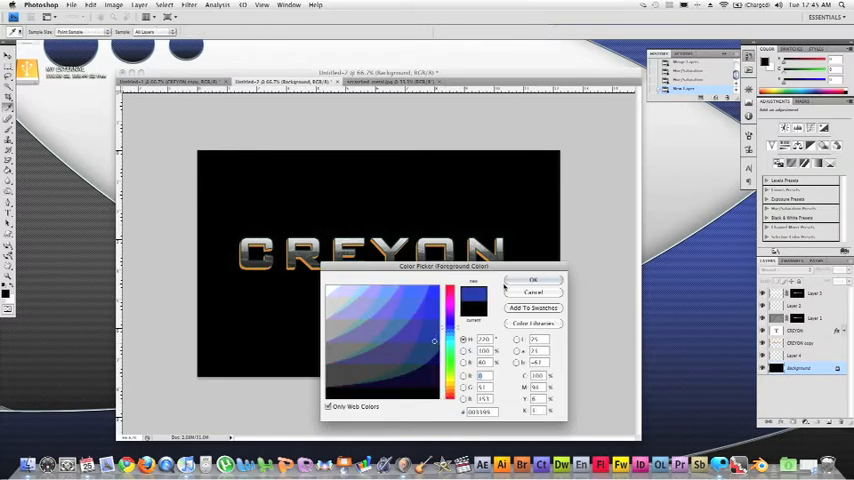
key("Return")
key("g")
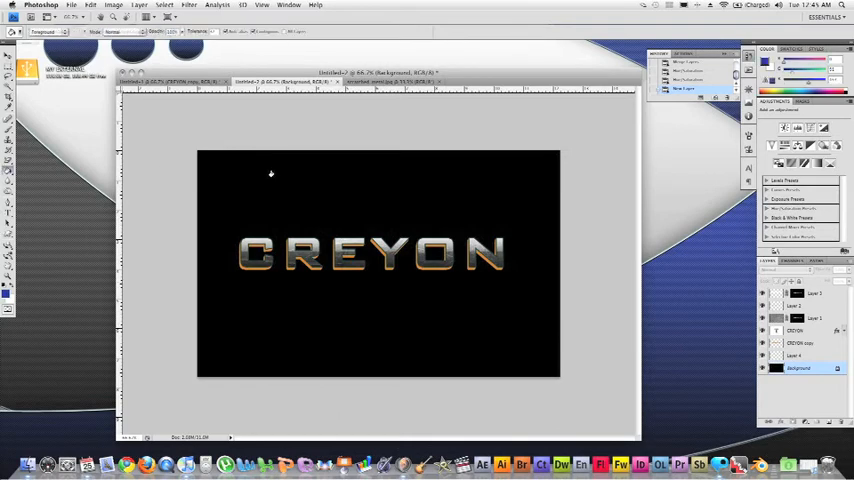
left_click(271, 173)
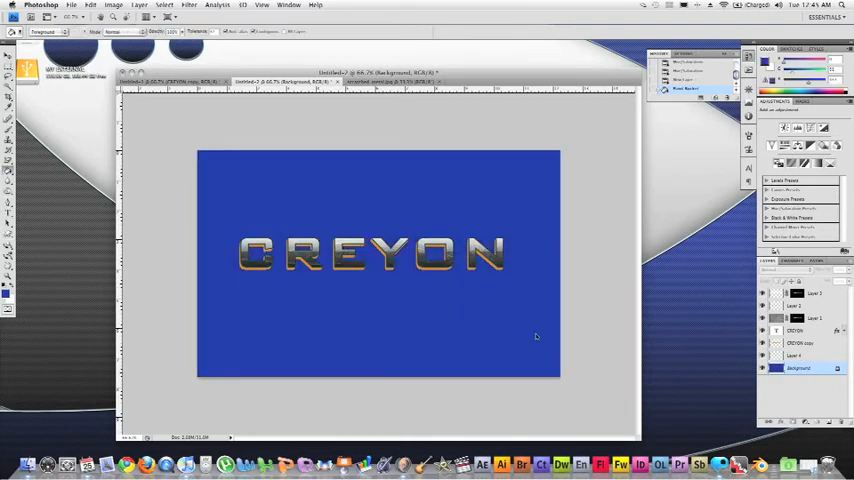
Refill the background with a darker navy foreground colour.
left_click(6, 291)
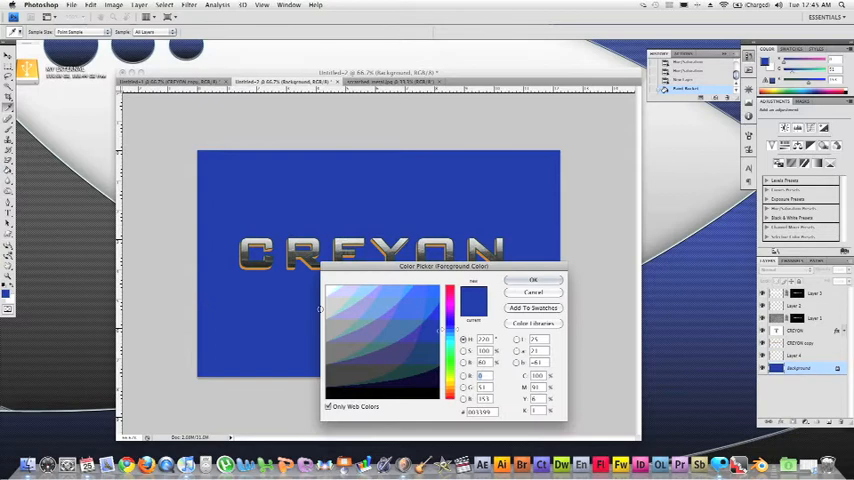
left_click(533, 280)
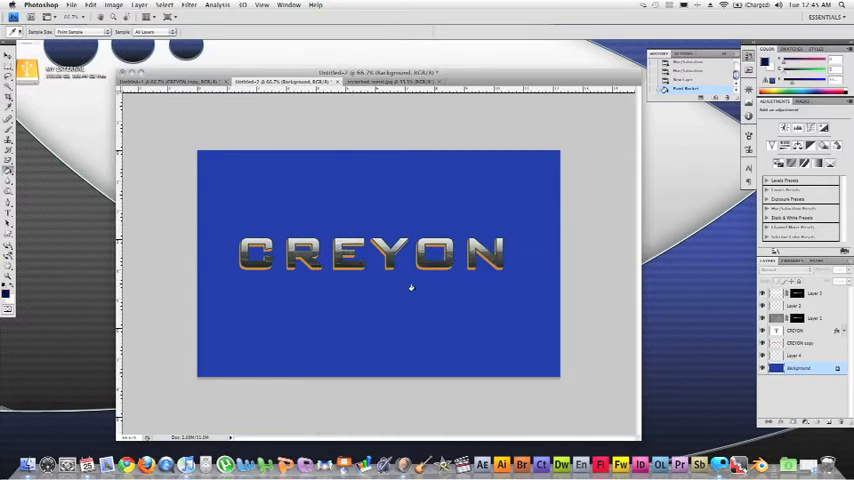
left_click(410, 288)
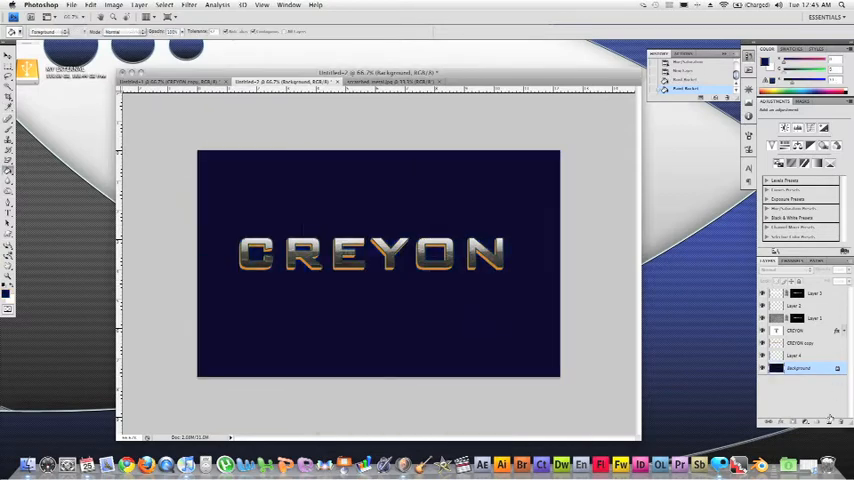
key("alt+bracketright")
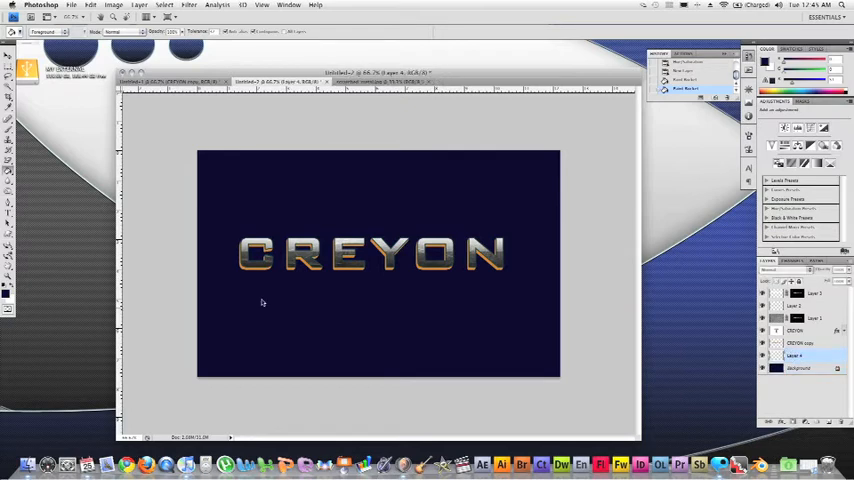
Switch to the Gradient Tool, undo a stray gradient and make Layer 4 active.
left_click(8, 170)
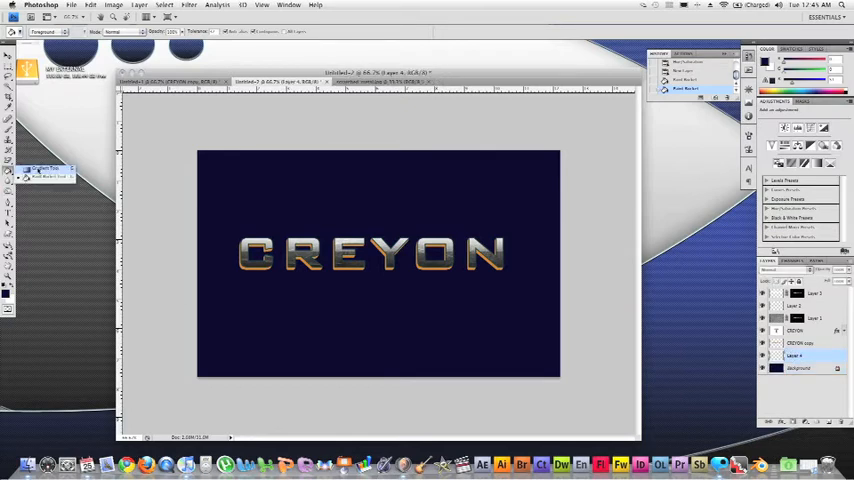
left_click(40, 169)
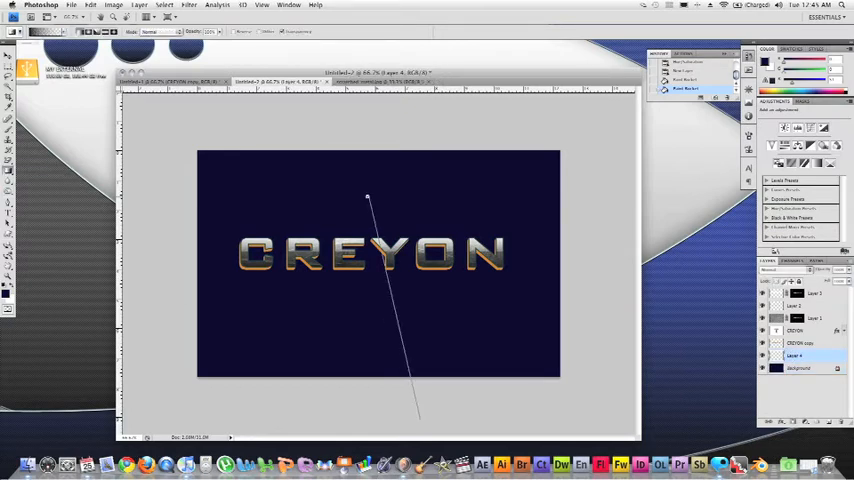
left_click_drag(412, 395, 368, 141)
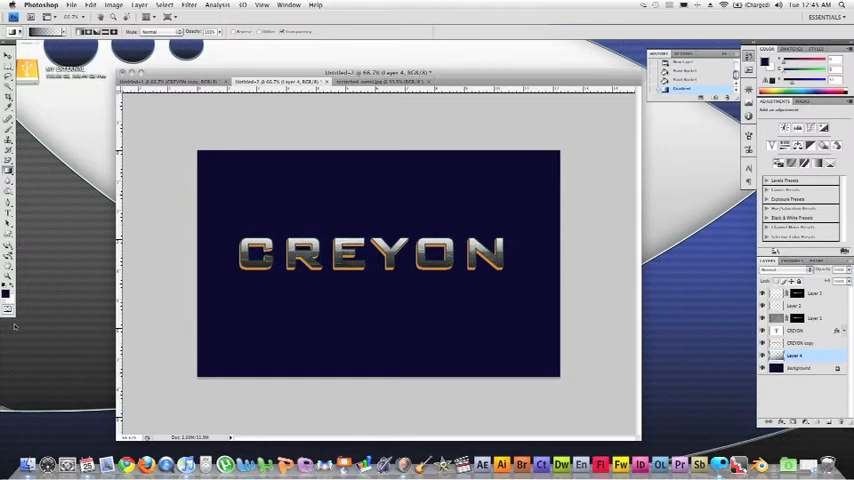
key("ctrl+z")
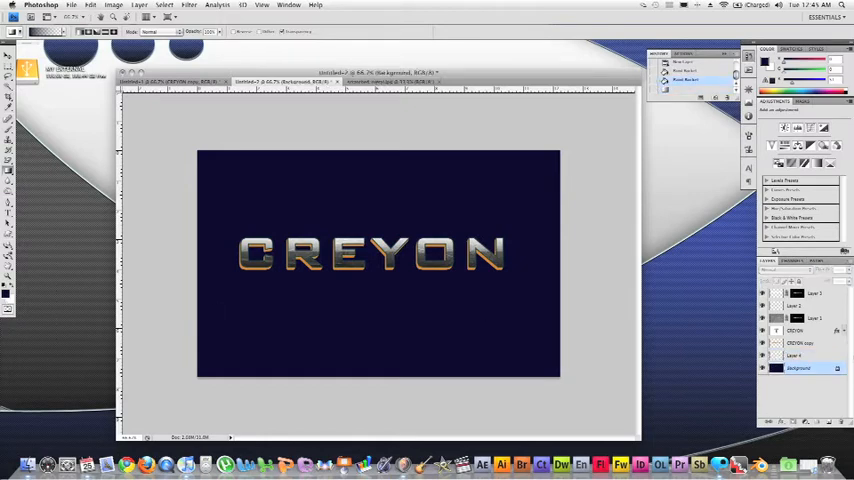
left_click(800, 355)
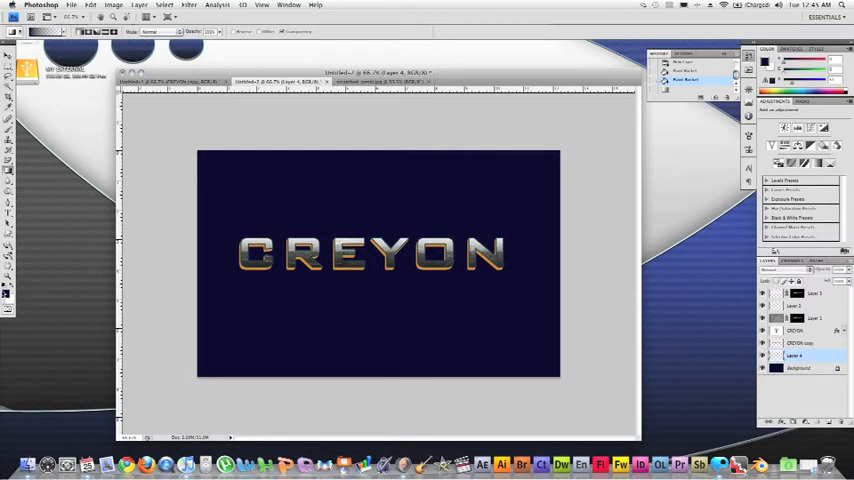
Draw a vertical gradient on Layer 4, dark top and bottom with a lighter middle band.
left_click_drag(382, 407, 375, 195)
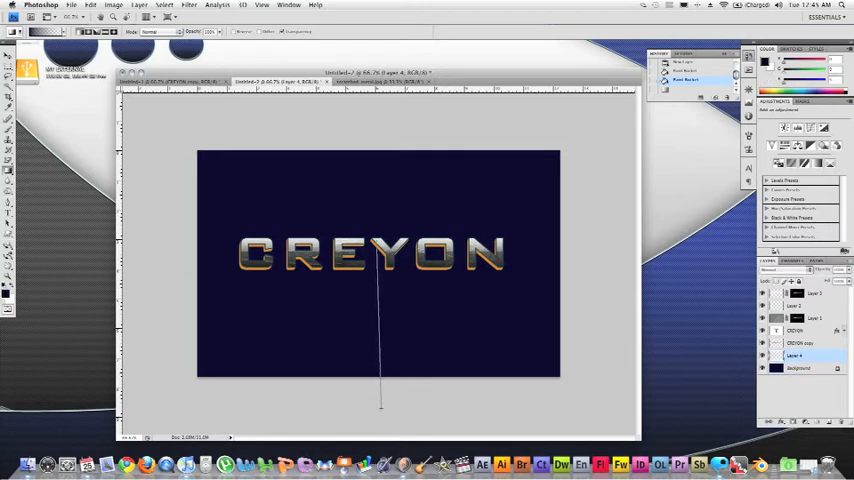
left_click_drag(377, 137, 435, 271)
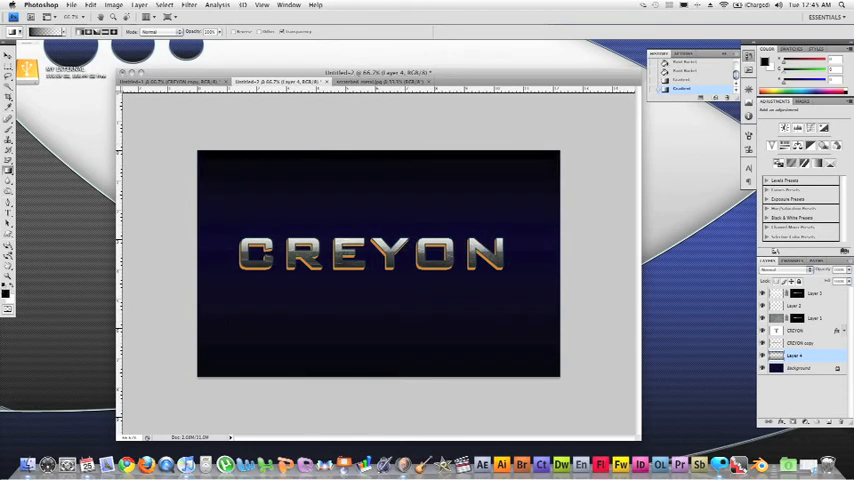
left_click(817, 369)
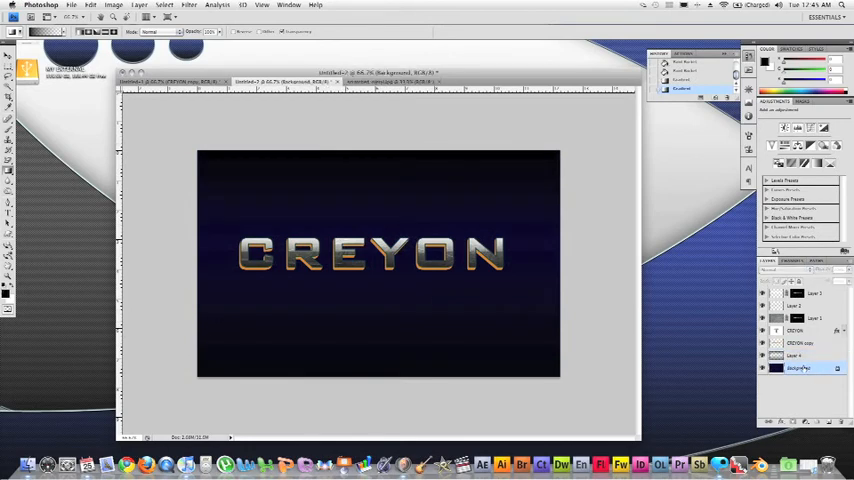
double_click(803, 369)
Set the foreground colour to a richer blue #003399.
key("Return")
left_click(7, 290)
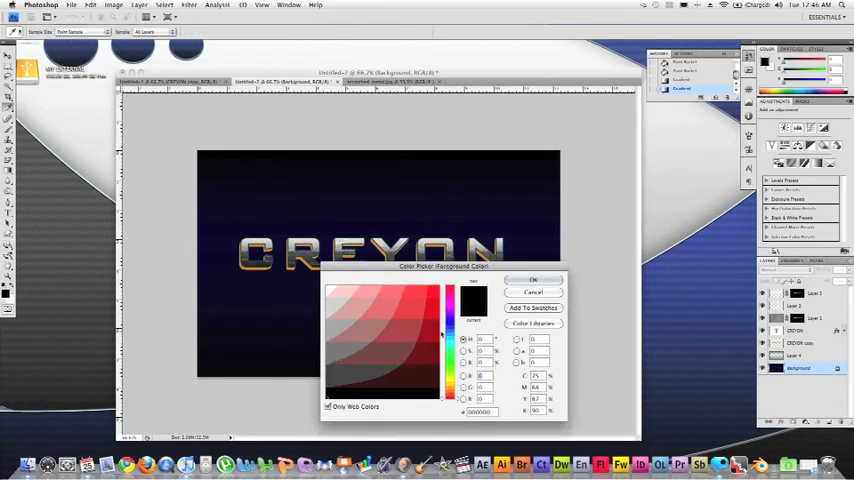
left_click(446, 337)
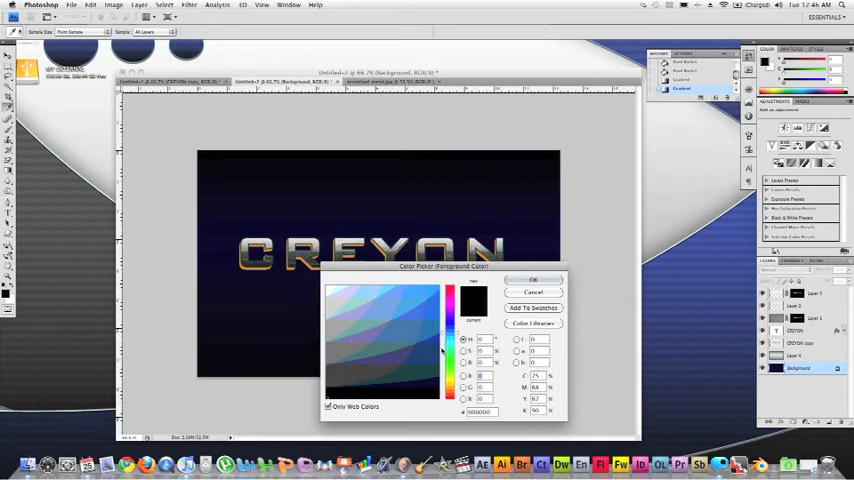
left_click(434, 348)
left_click(435, 338)
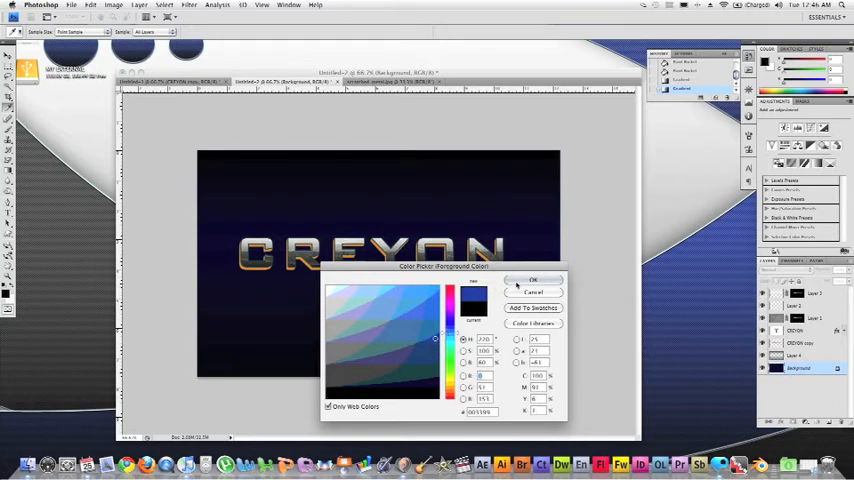
left_click(531, 281)
Fill the Background layer with the new blue using the Paint Bucket.
left_click_drag(8, 169, 30, 176)
left_click(333, 232)
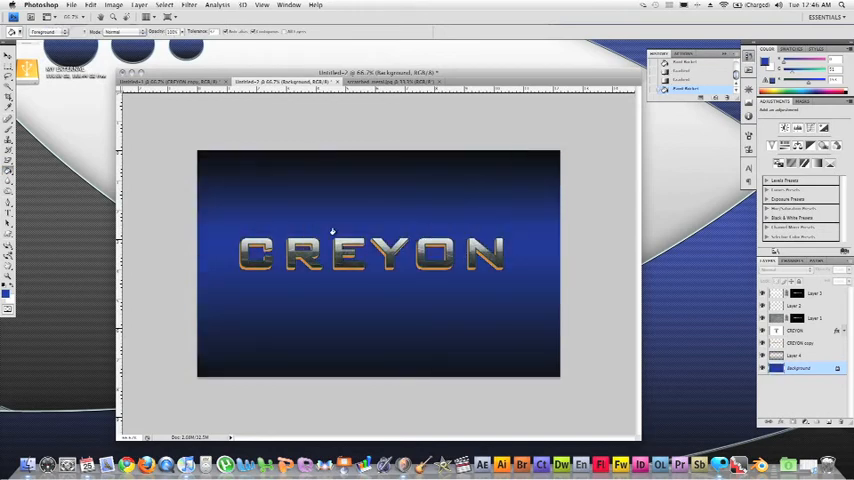
With default black/white colours, draw gradients on Layer 4 blackening the top and bottom edges.
left_click(796, 356)
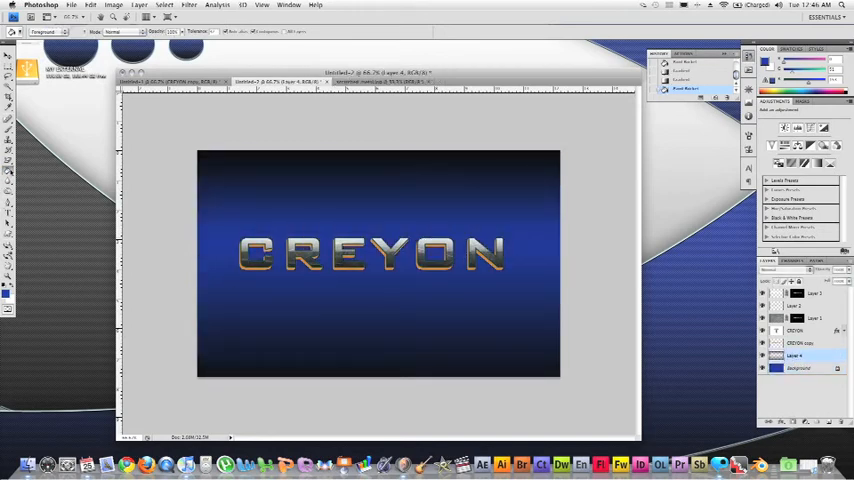
left_click_drag(8, 170, 35, 172)
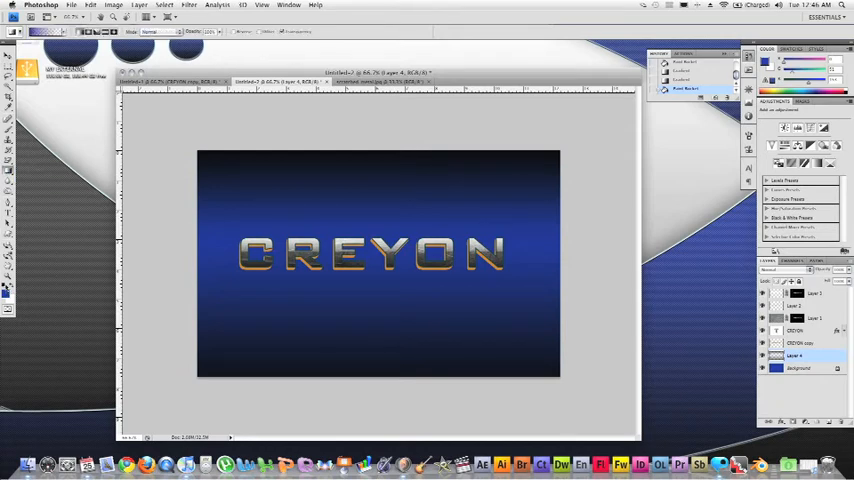
key("d")
left_click_drag(385, 366, 382, 234)
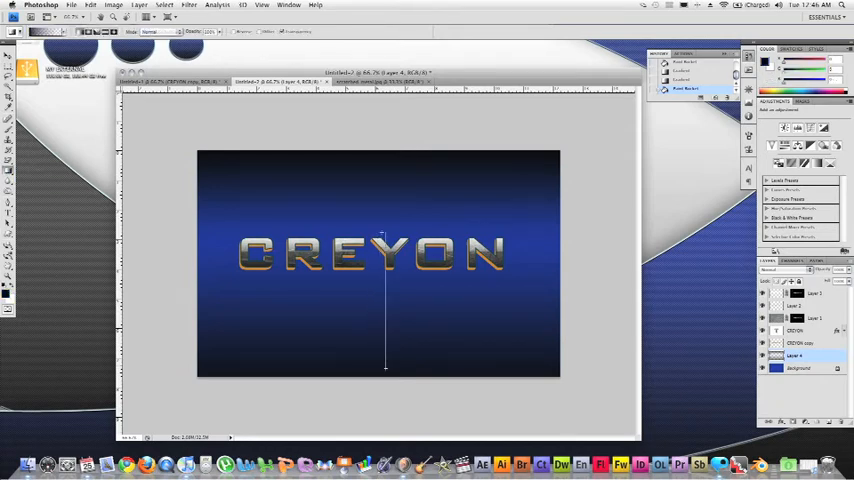
left_click_drag(248, 150, 237, 170)
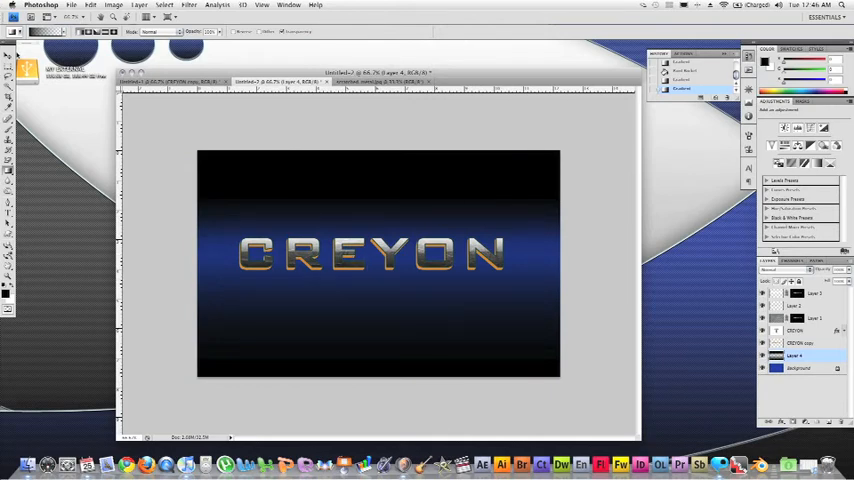
left_click(7, 52)
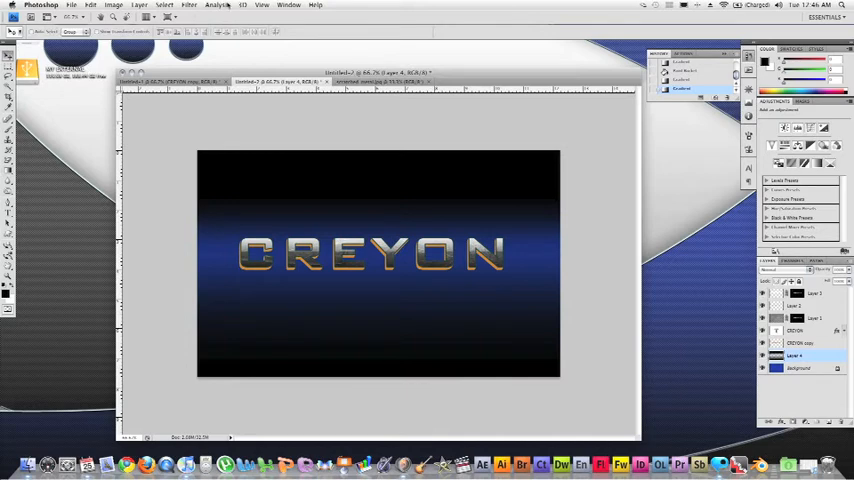
Add a new top layer above Layer 3 and dismiss the Lens Flare empty-layer error.
left_click(815, 293)
left_click(829, 423)
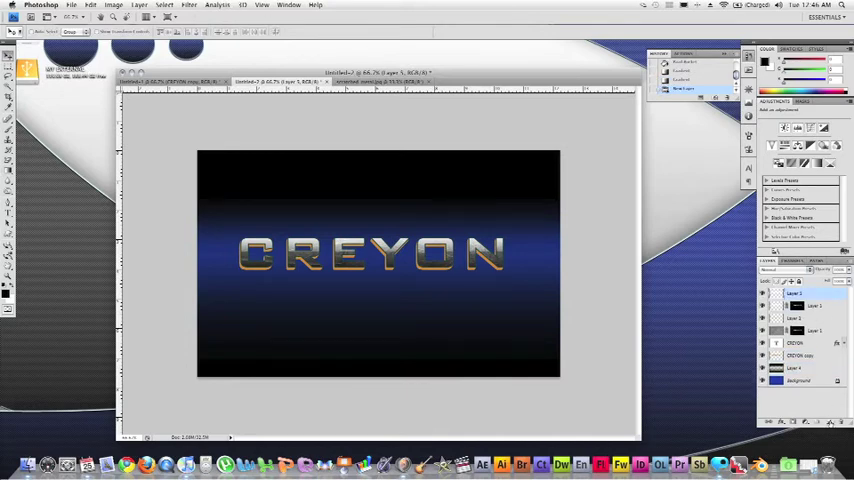
left_click(218, 5)
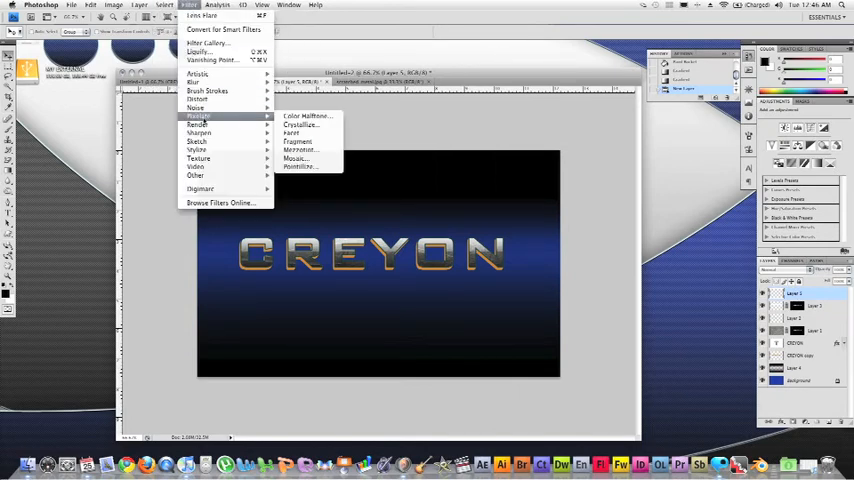
mouse_move(198, 124)
left_click(302, 150)
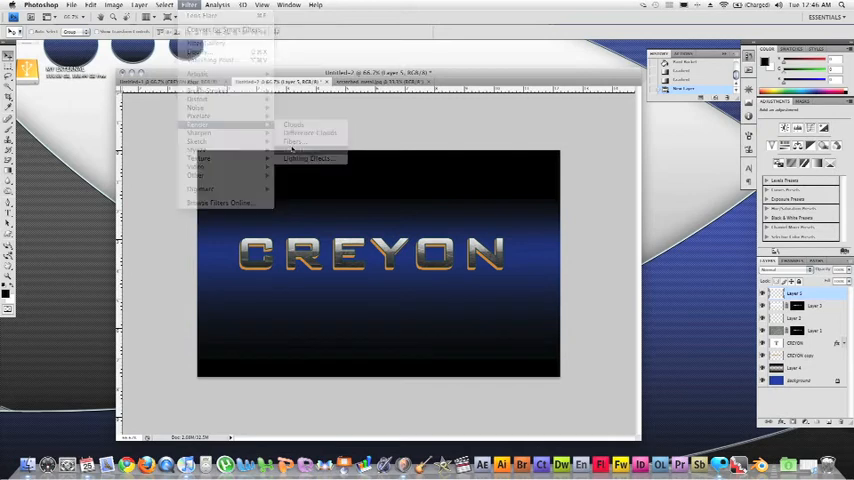
left_click(482, 139)
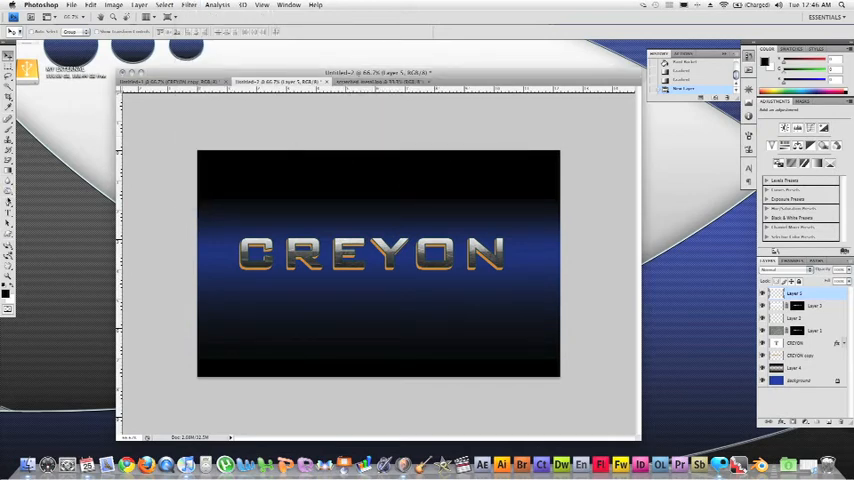
Fill the new top layer with solid black using the Paint Bucket.
left_click(8, 170)
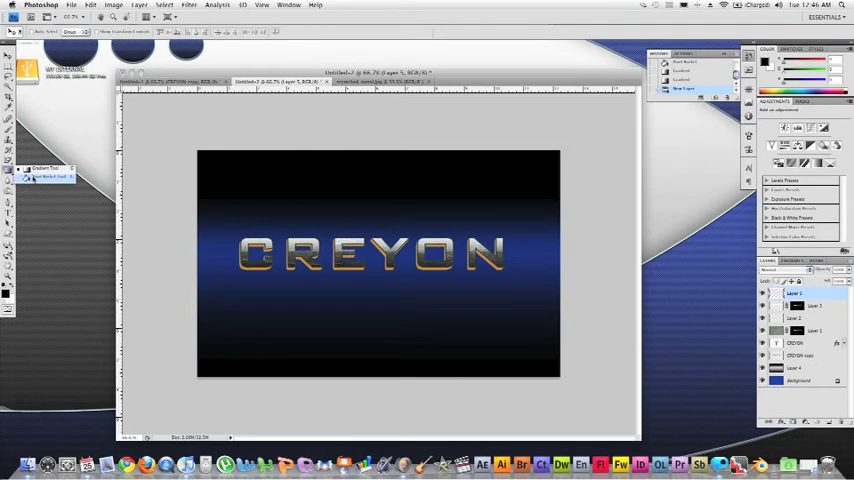
left_click(35, 171)
left_click(350, 193)
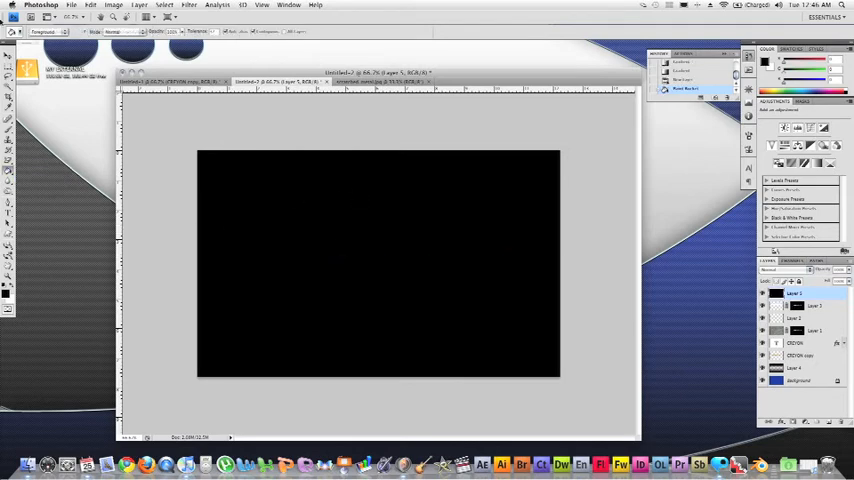
key("v")
Render a Movie Prime lens flare at 100% brightness onto the black layer.
left_click(189, 5)
mouse_move(199, 124)
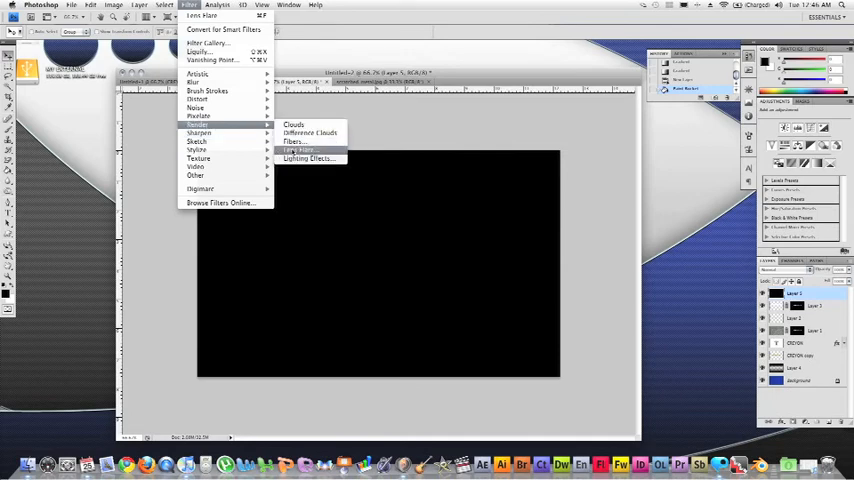
left_click(290, 149)
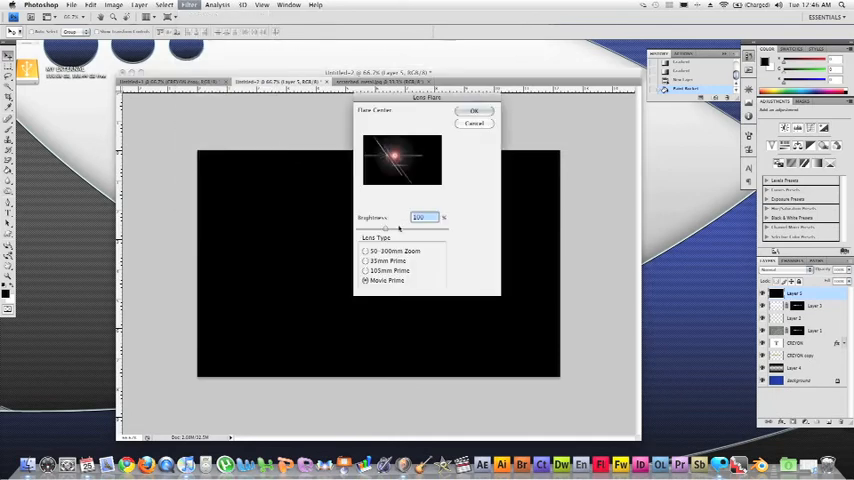
left_click(473, 111)
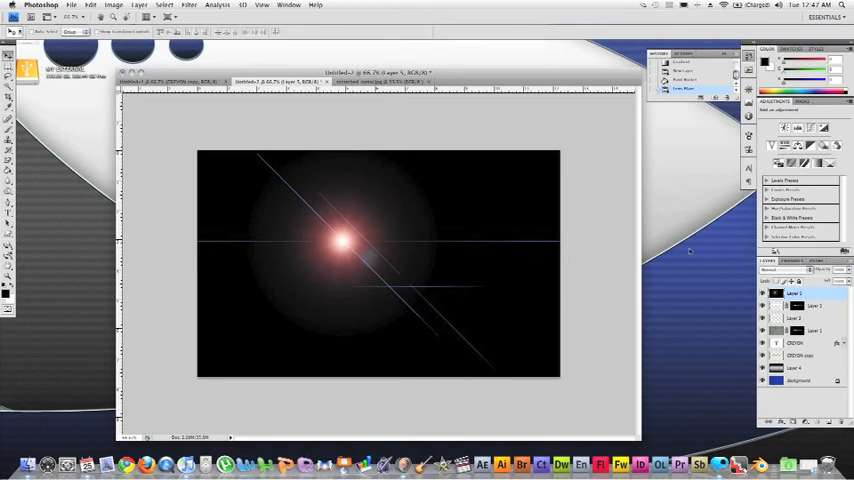
left_click(788, 270)
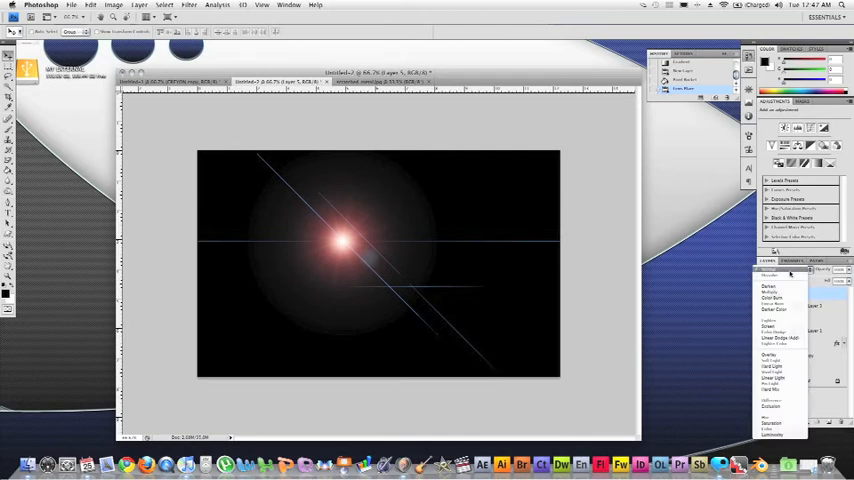
Set the flare layer to Lighten blend mode and move the flare onto the C of CREYON.
left_click(772, 326)
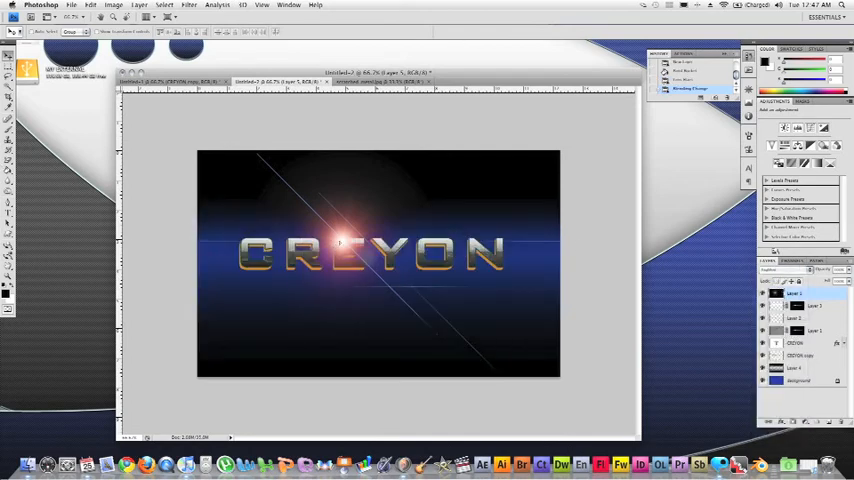
left_click_drag(340, 241, 241, 238)
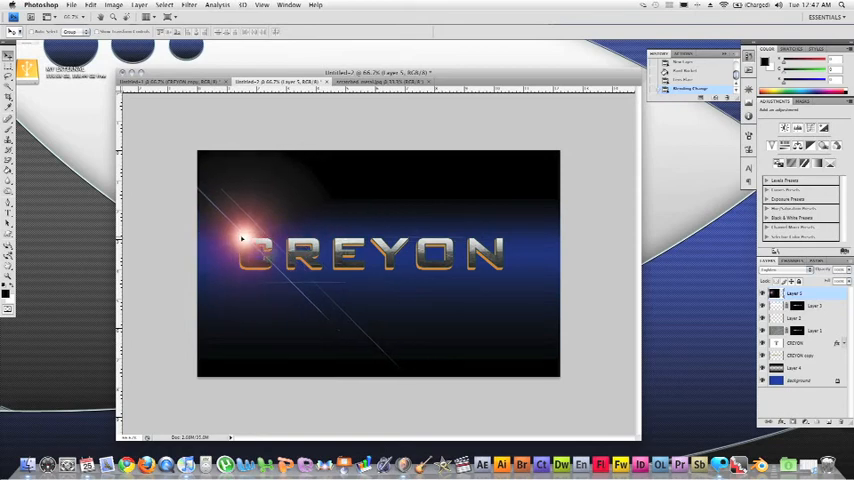
left_click(113, 5)
mouse_move(130, 29)
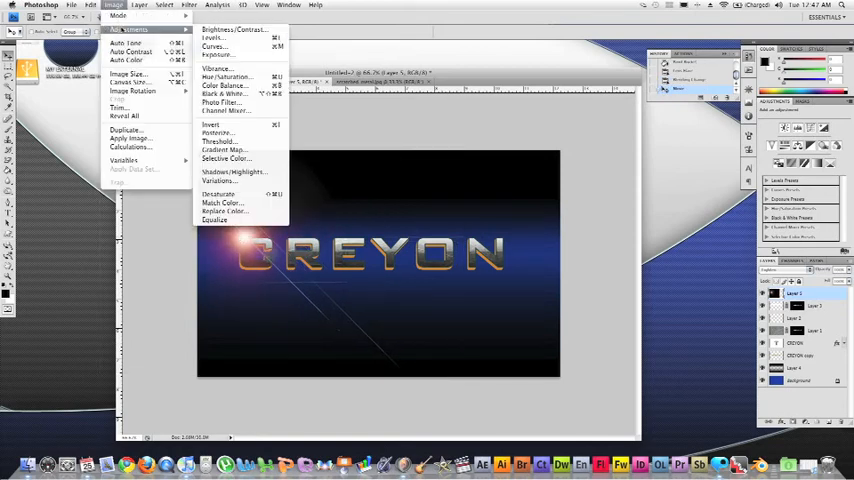
Colorize the lens flare in Hue/Saturation with the hue shifted to a cool pale blue.
left_click(228, 76)
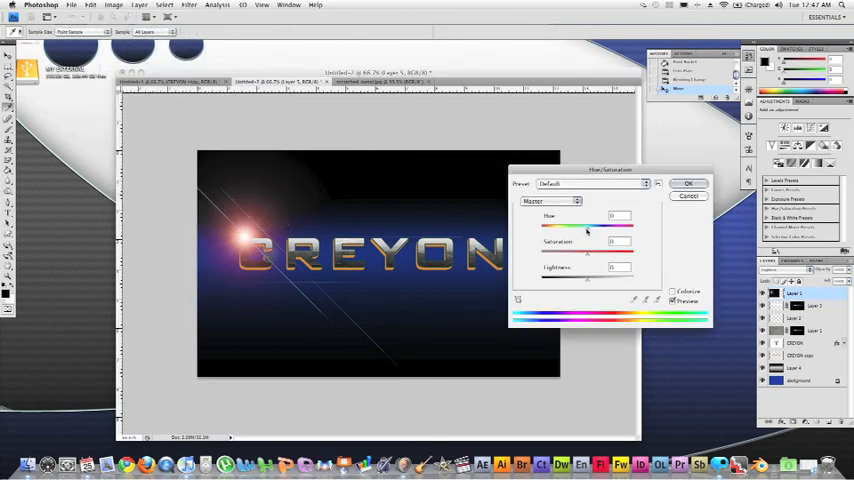
mouse_move(587, 231)
left_mouse_down()
mouse_move(641, 231)
mouse_move(551, 231)
left_mouse_up()
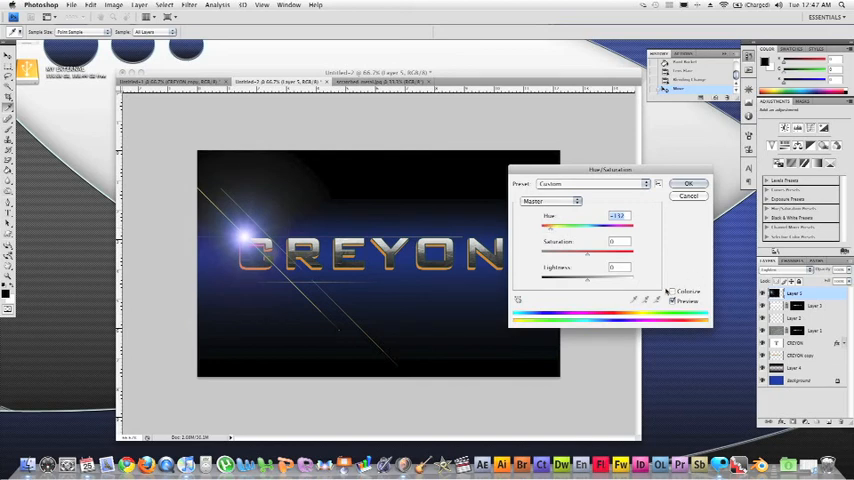
left_click(672, 291)
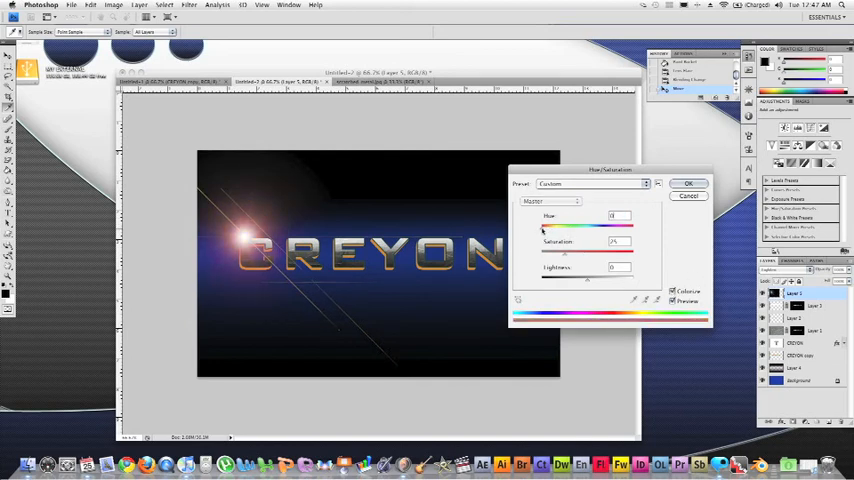
left_click_drag(543, 229, 600, 231)
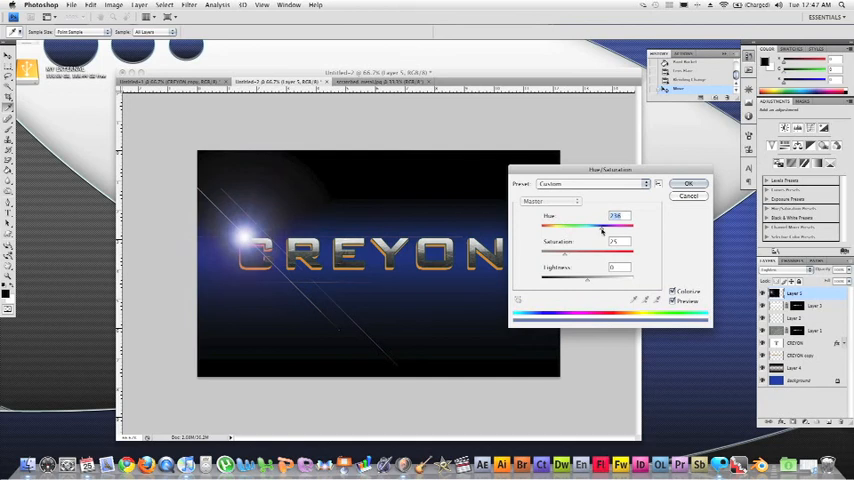
left_click(686, 184)
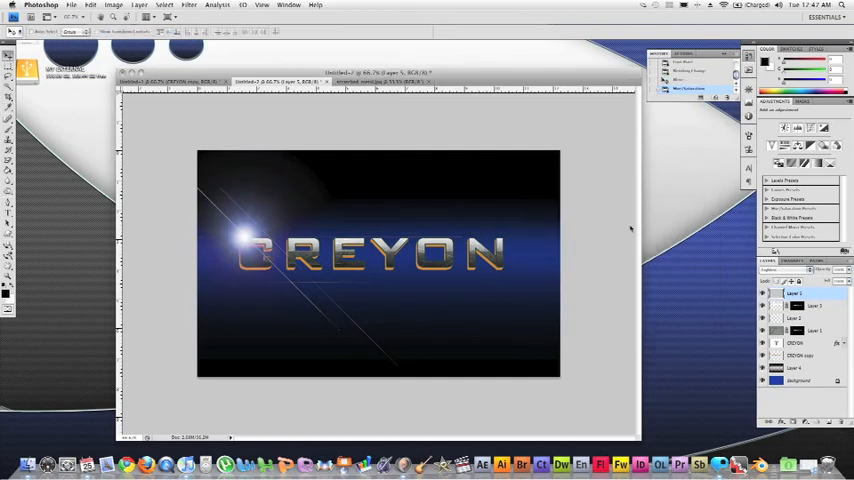